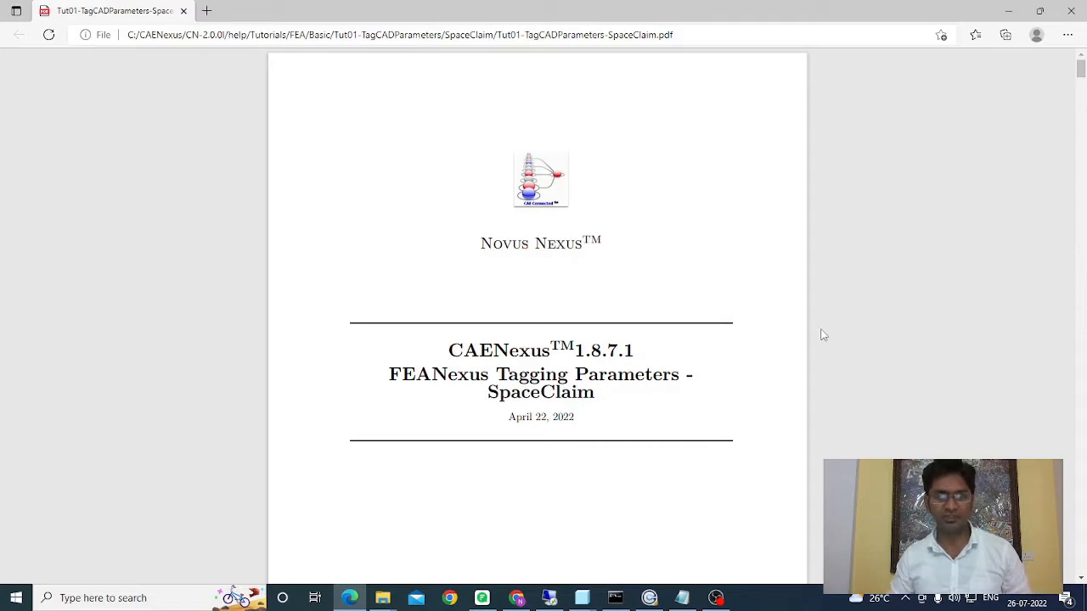
Step: Read through the tutorial PDF's objective, model description and step-by-step instructions for tagging parameters in SpaceClaim
{"action": "scroll", "coordinate": [820, 334], "scroll_direction": "down", "scroll_amount": 4}
{"action": "scroll", "coordinate": [821, 335], "scroll_direction": "down", "scroll_amount": 10}
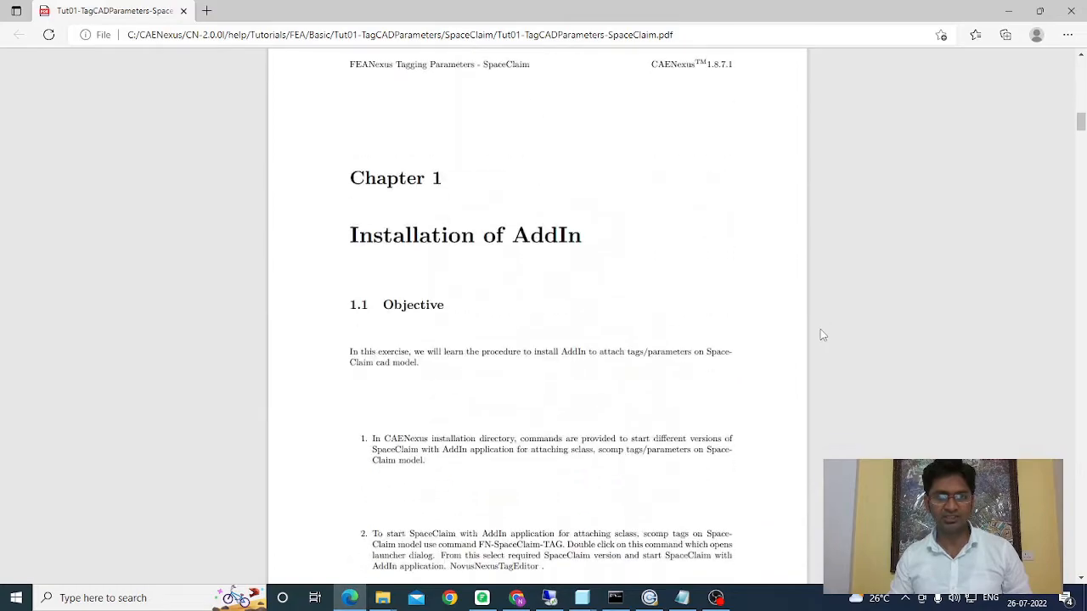
{"action": "scroll", "coordinate": [820, 335], "scroll_direction": "down", "scroll_amount": 12}
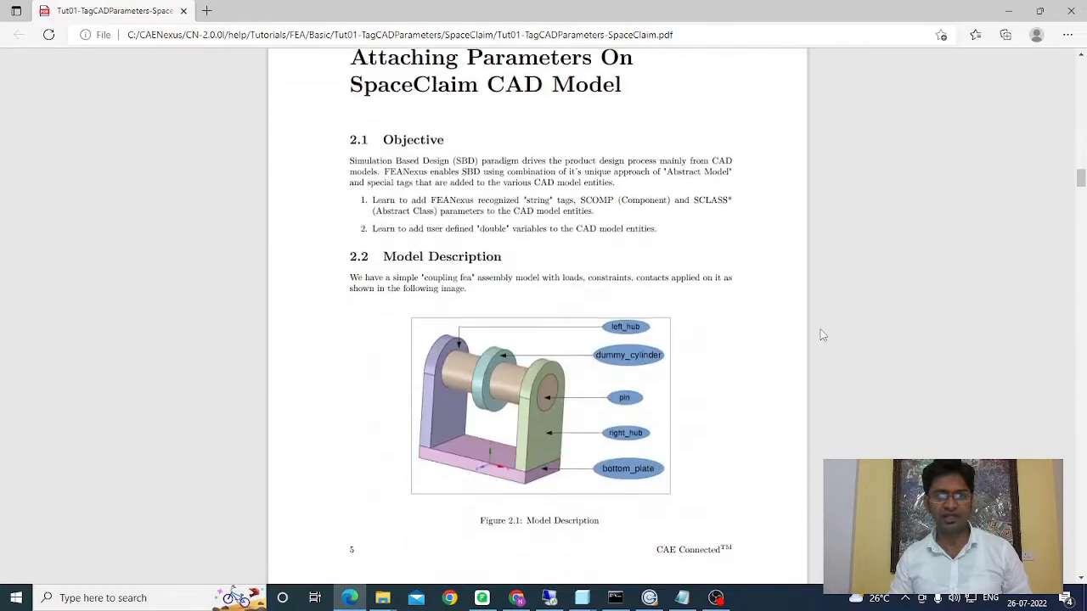
{"action": "scroll", "coordinate": [820, 335], "scroll_direction": "up", "scroll_amount": 2}
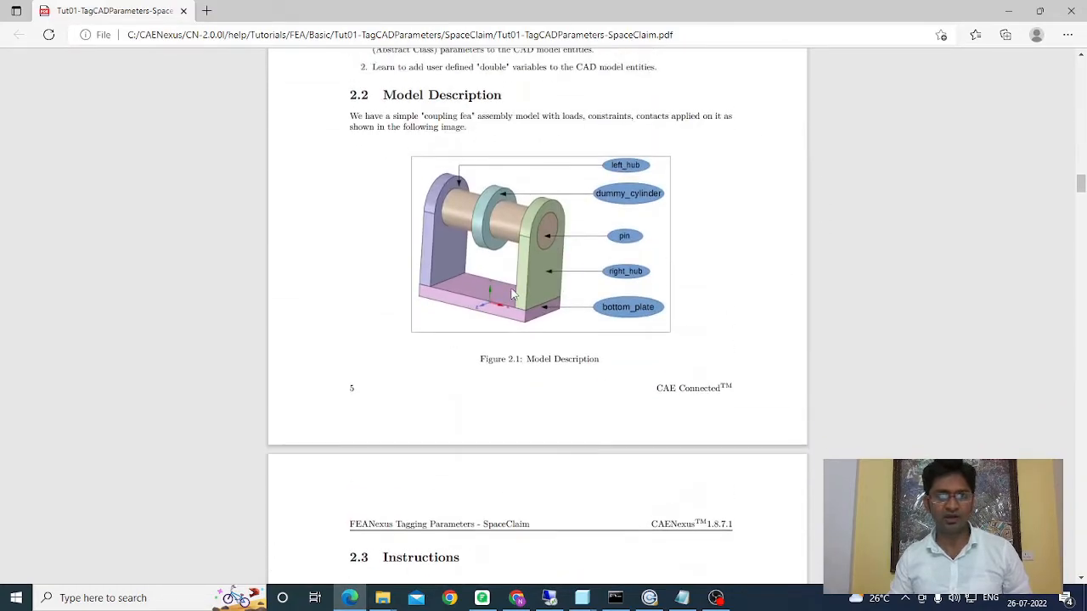
{"action": "scroll", "coordinate": [512, 295], "scroll_direction": "up", "scroll_amount": 2, "text": "ctrl"}
{"action": "scroll", "coordinate": [952, 282], "scroll_direction": "up", "scroll_amount": 2}
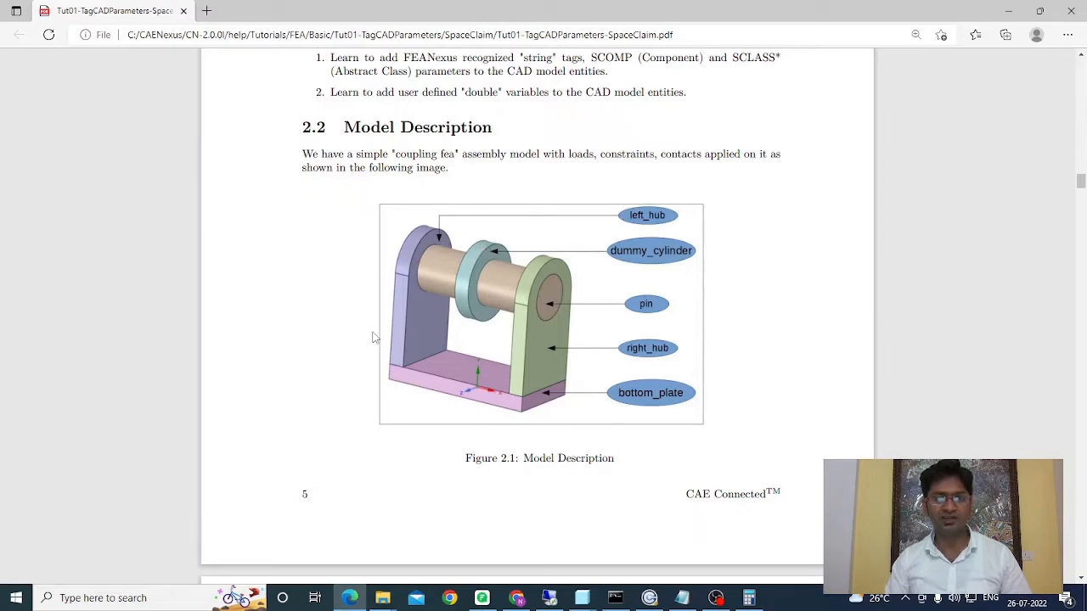
{"action": "scroll", "coordinate": [374, 338], "scroll_direction": "down", "scroll_amount": 15}
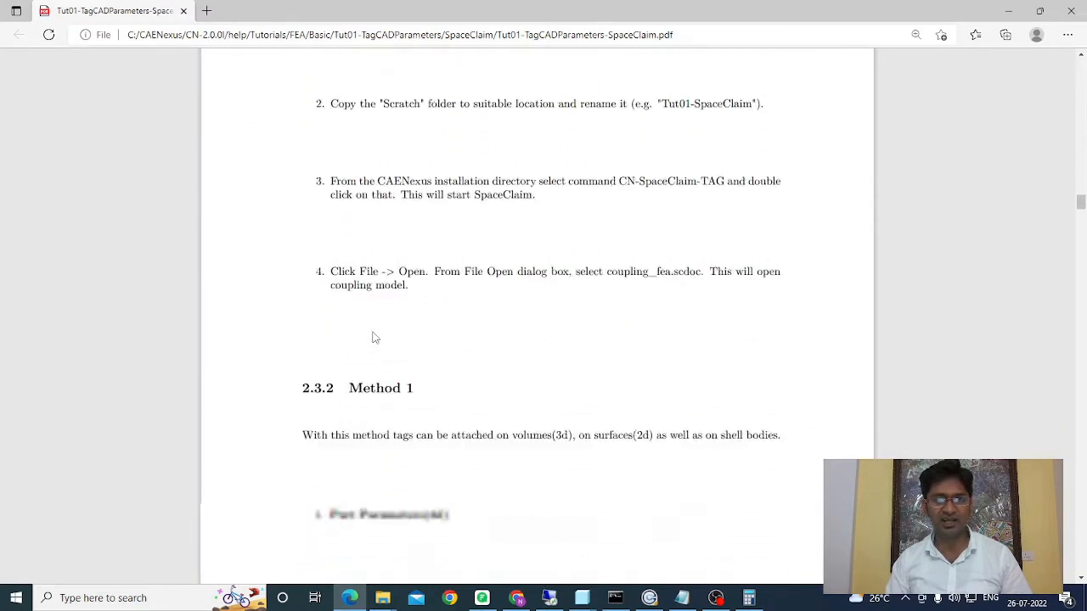
{"action": "scroll", "coordinate": [373, 338], "scroll_direction": "down", "scroll_amount": 15}
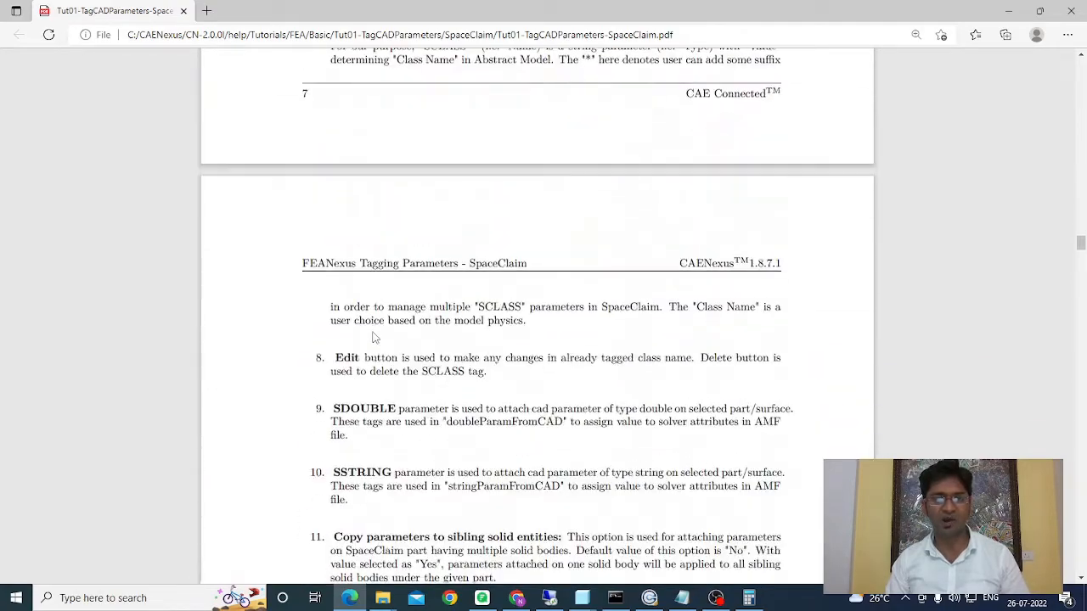
{"action": "scroll", "coordinate": [373, 338], "scroll_direction": "down", "scroll_amount": 15}
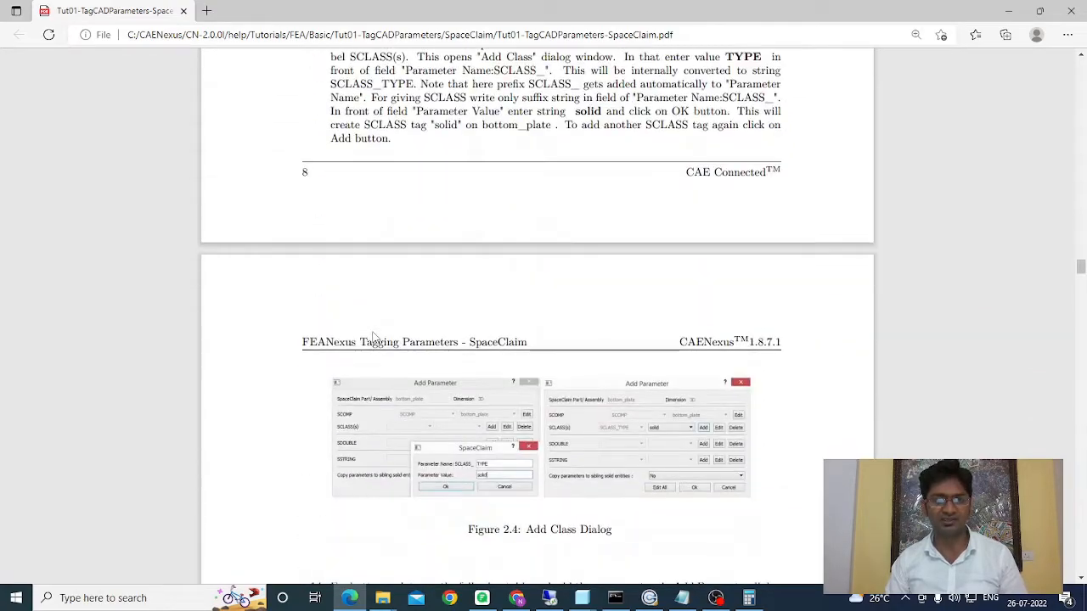
{"action": "scroll", "coordinate": [374, 338], "scroll_direction": "down", "scroll_amount": 4}
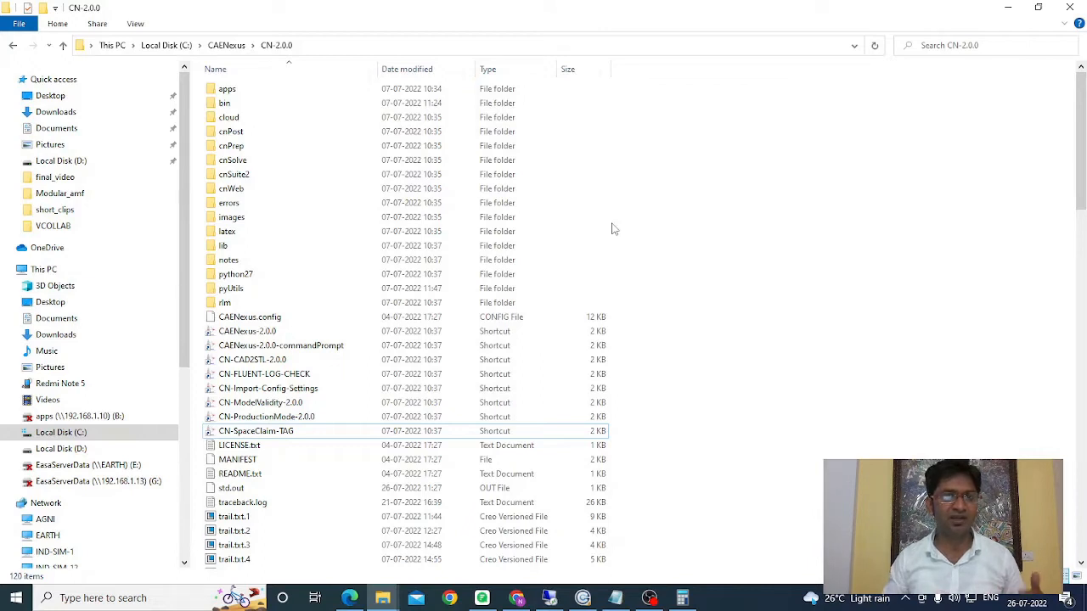
Step: Launch SpaceClaim 2020 R2 (20.2) with API version V19 through CN-SpaceClaim-TAG and show the Novus Nexus tag editor tools
{"action": "double_click", "coordinate": [259, 432]}
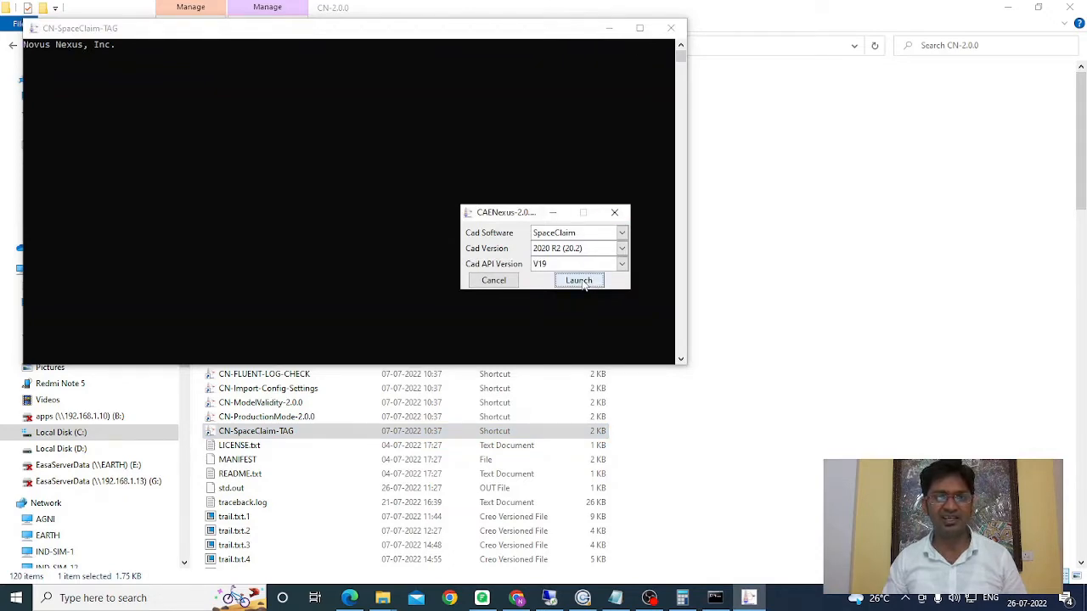
{"action": "left_click", "coordinate": [579, 281]}
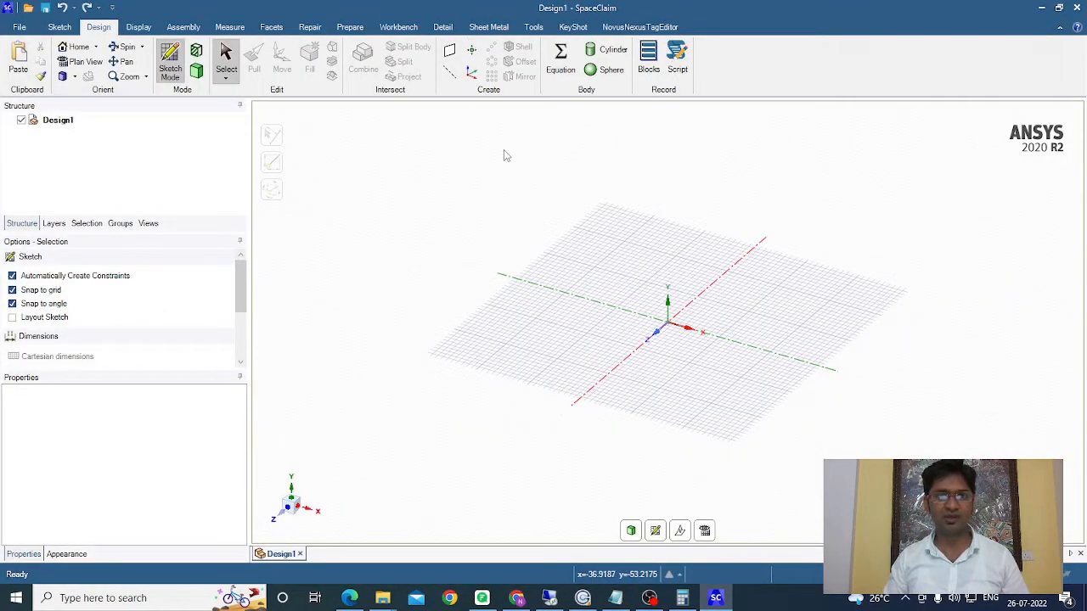
{"action": "left_click", "coordinate": [649, 28]}
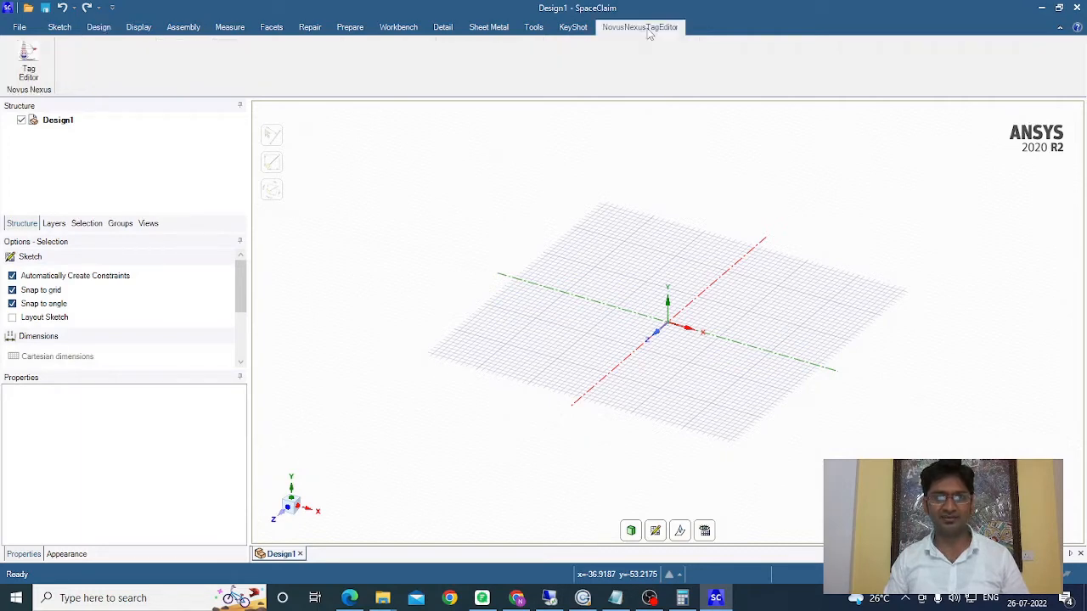
Step: Open the coupling_fea.scdoc model from the tut01_SC folder
{"action": "left_click", "coordinate": [19, 27]}
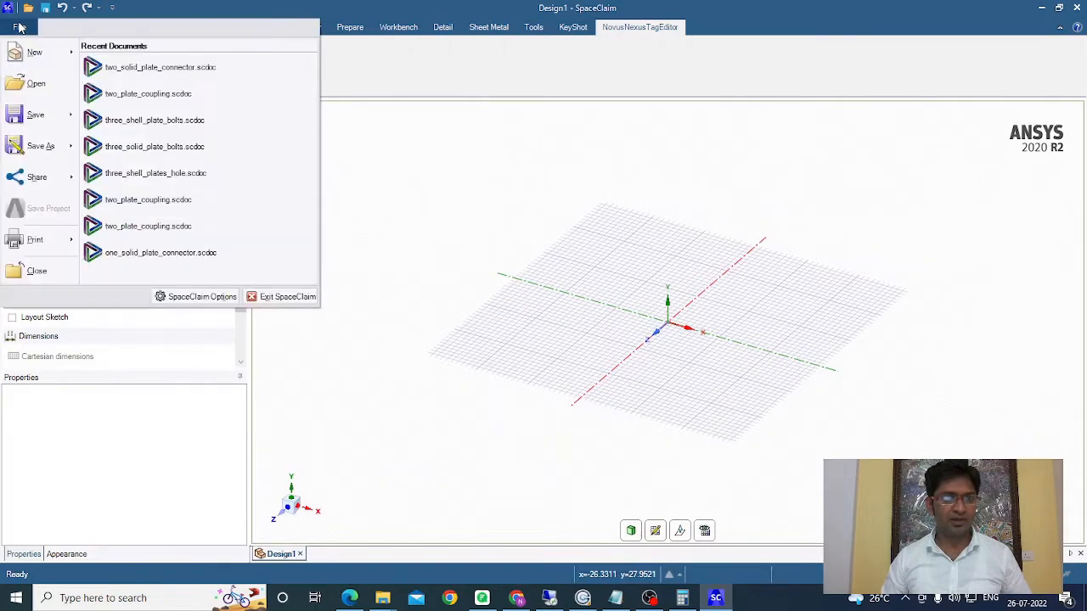
{"action": "left_click", "coordinate": [36, 84]}
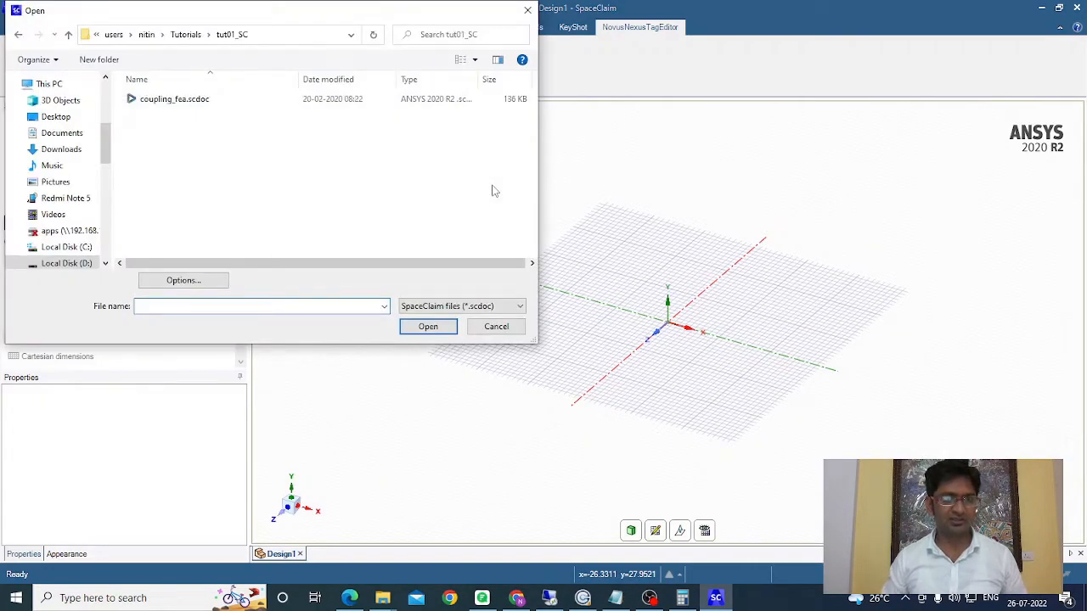
{"action": "left_click", "coordinate": [179, 102]}
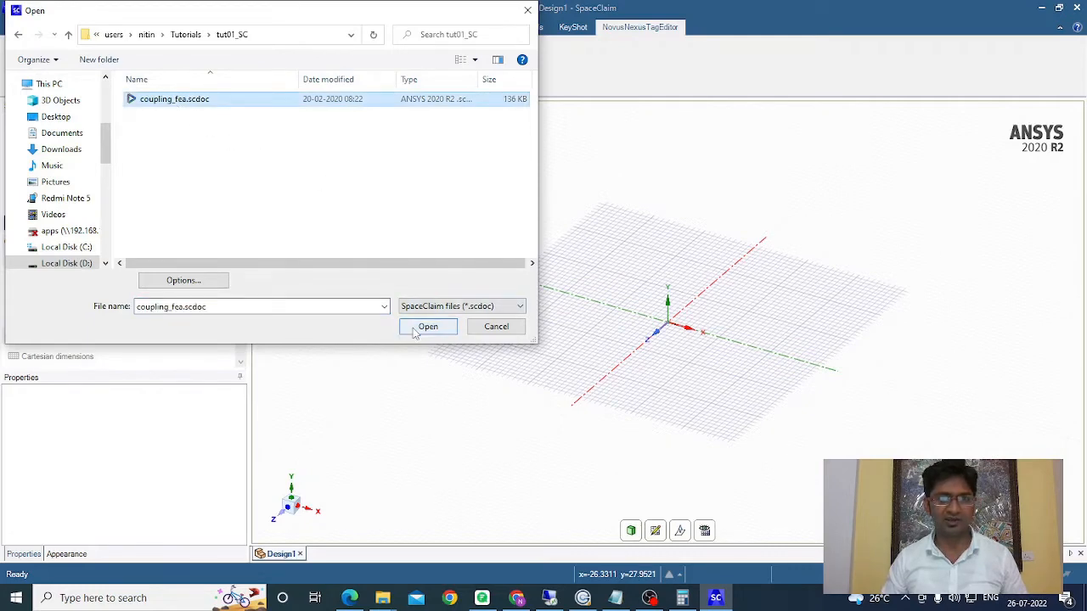
{"action": "left_click", "coordinate": [421, 327]}
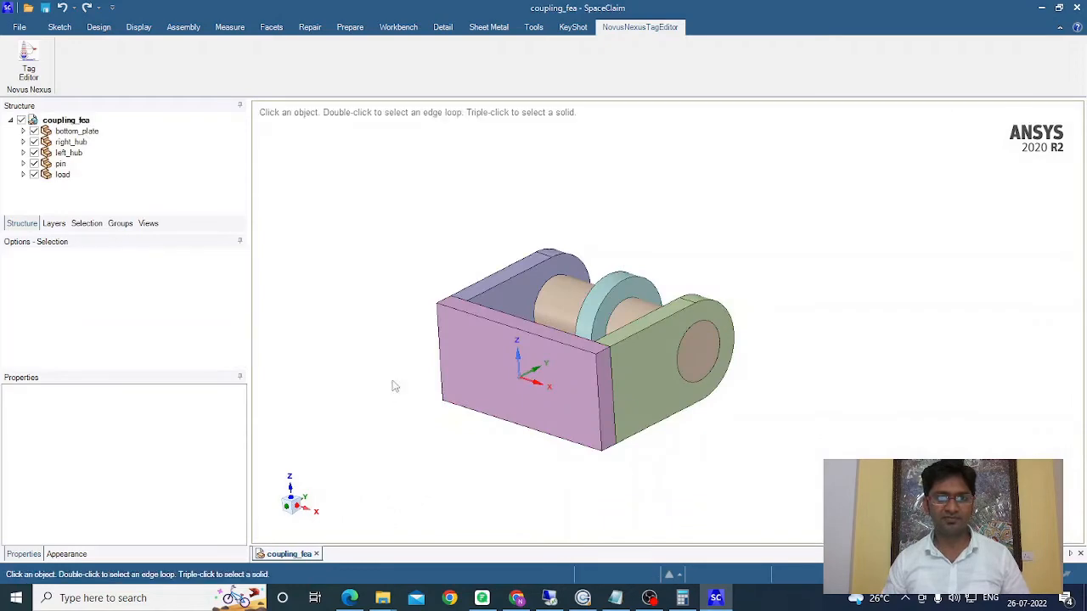
Step: Rotate the assembly and inspect the custom component properties of bottom_plate, left_hub, pin and load
{"action": "middle_click_drag", "start_coordinate": [392, 401], "coordinate": [638, 151]}
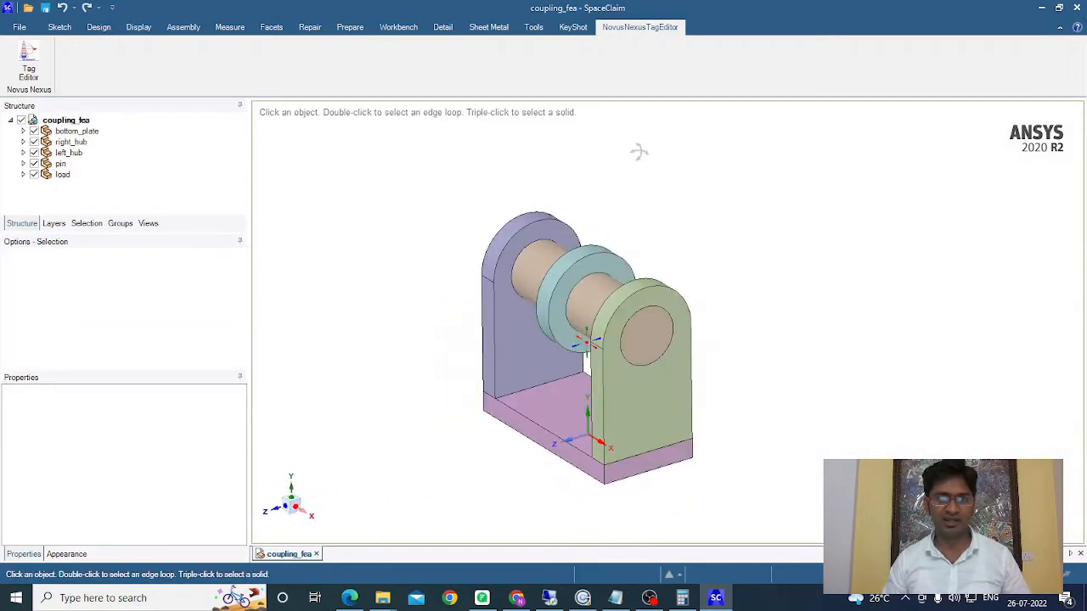
{"action": "left_click", "coordinate": [503, 306]}
{"action": "scroll", "coordinate": [548, 332], "scroll_direction": "down", "scroll_amount": 1}
{"action": "scroll", "coordinate": [540, 355], "scroll_direction": "up", "scroll_amount": 4}
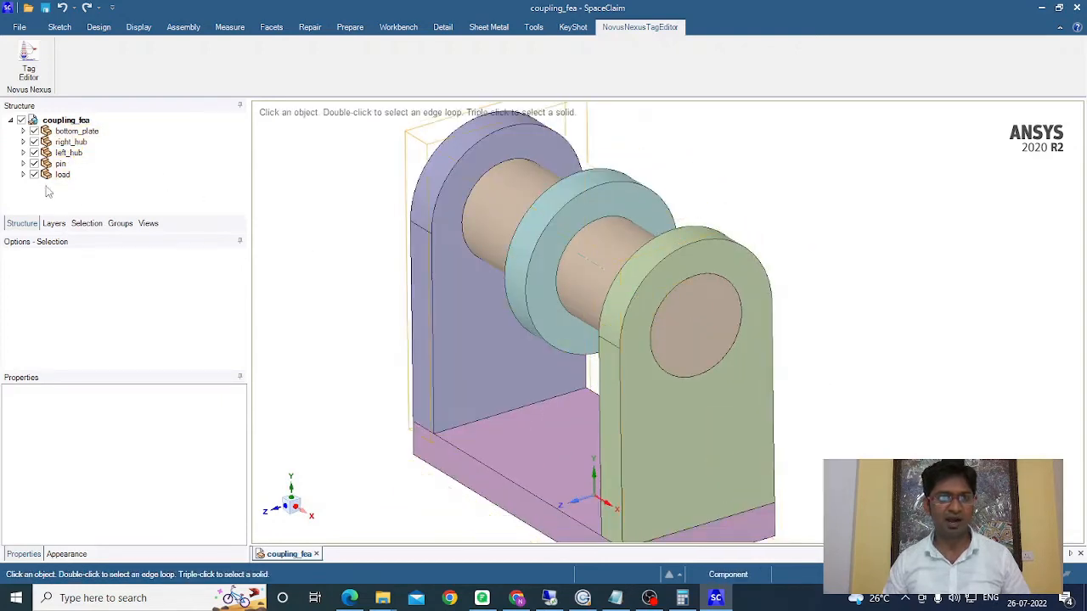
{"action": "left_click", "coordinate": [89, 142]}
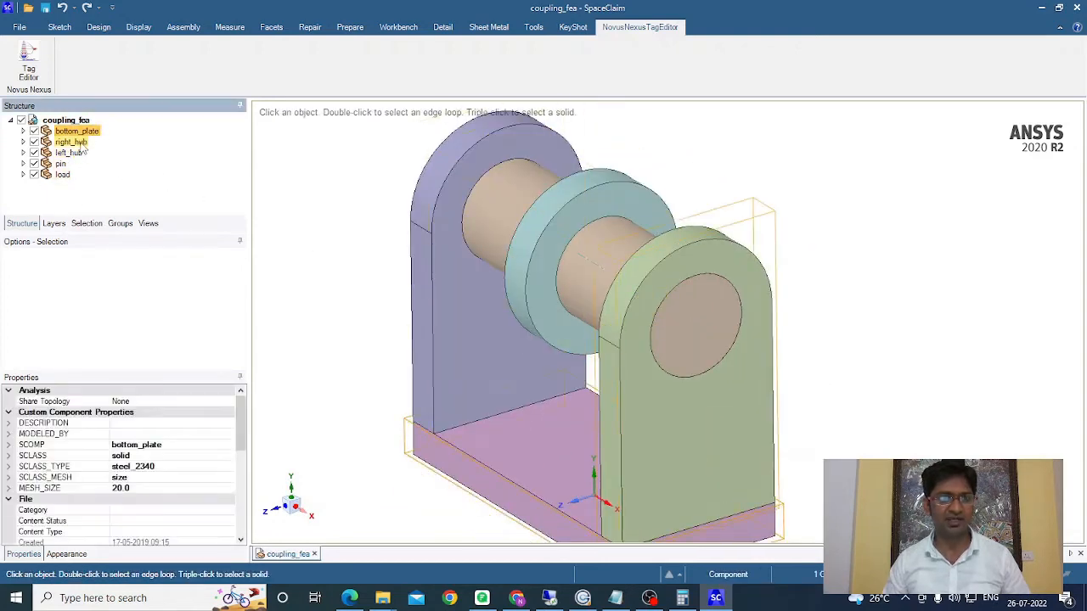
{"action": "left_click", "coordinate": [71, 153]}
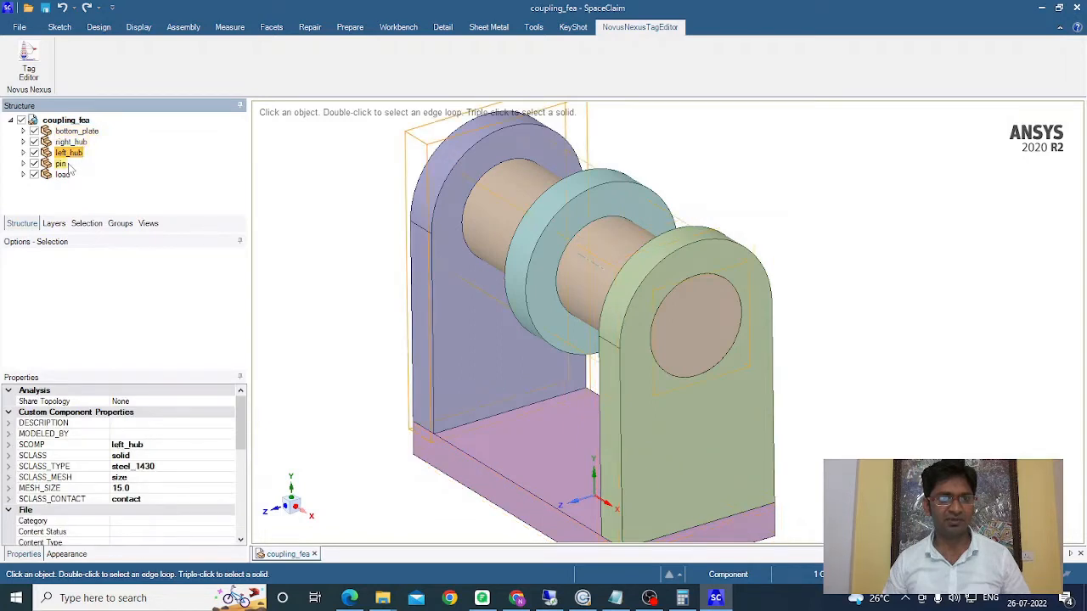
{"action": "left_click", "coordinate": [70, 166]}
{"action": "left_click", "coordinate": [63, 174]}
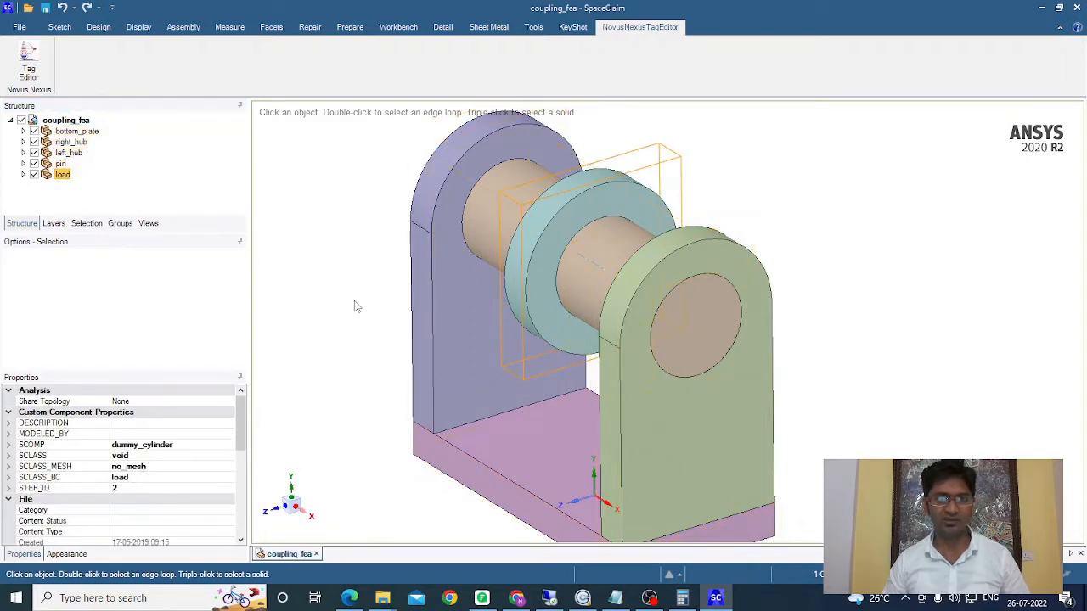
{"action": "scroll", "coordinate": [355, 289], "scroll_direction": "down", "scroll_amount": 2}
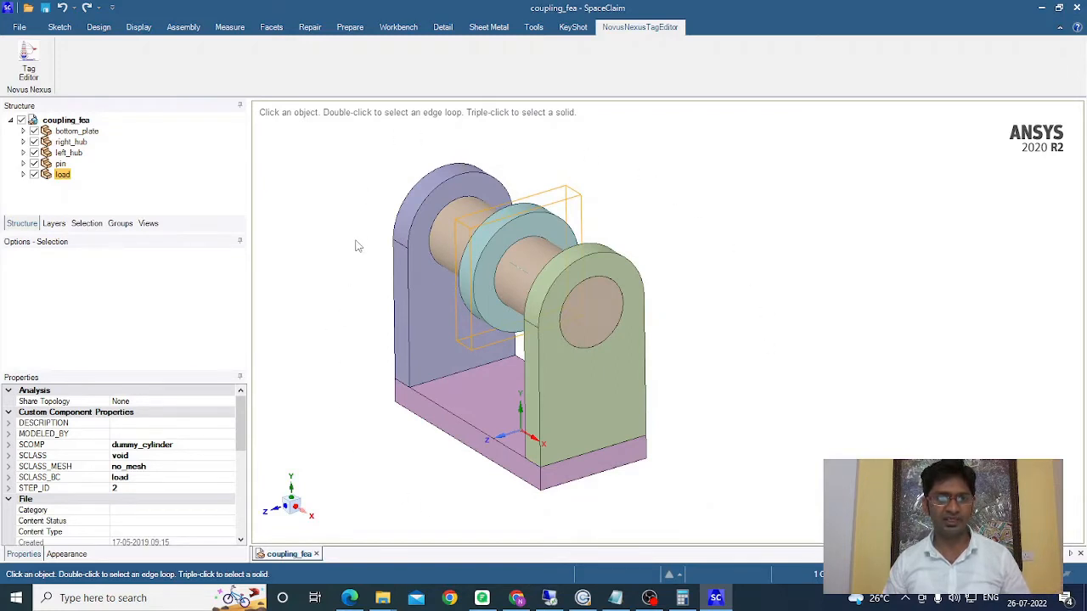
{"action": "left_click", "coordinate": [939, 299]}
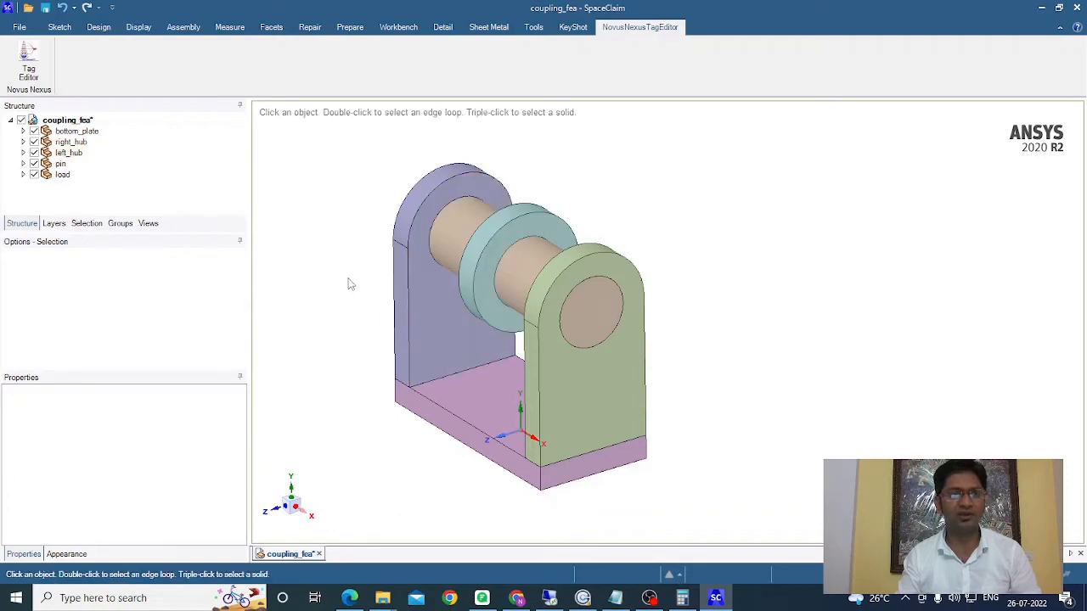
Step: Open the Tag Editor and set LEFT_HUB's SCOMP to left_hub and its SCLASS_TYPE to solid
{"action": "left_click", "coordinate": [24, 62]}
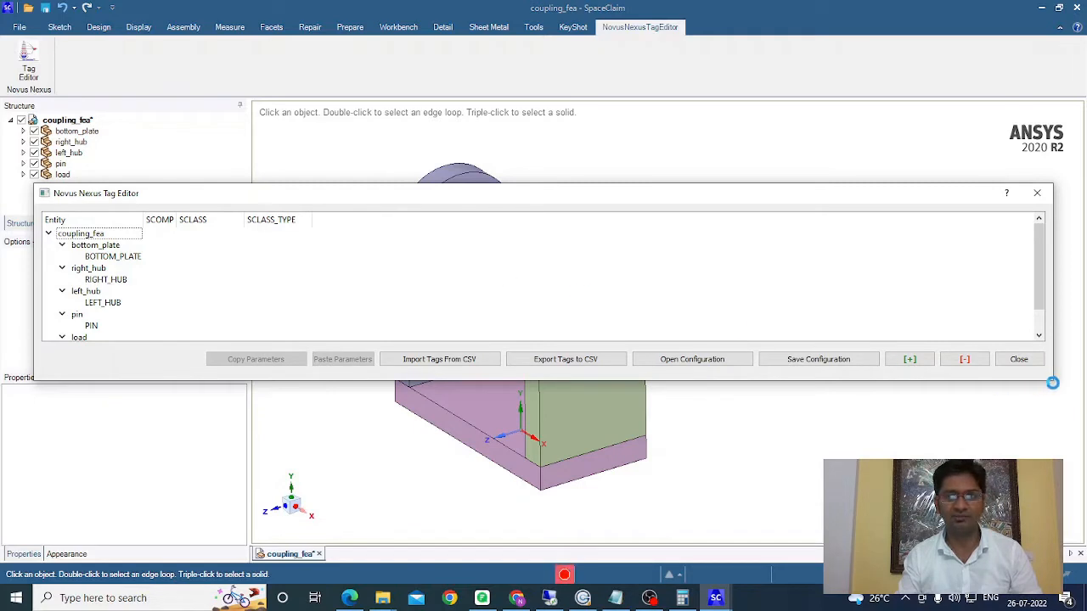
{"action": "left_click_drag", "start_coordinate": [1052, 382], "coordinate": [1061, 410]}
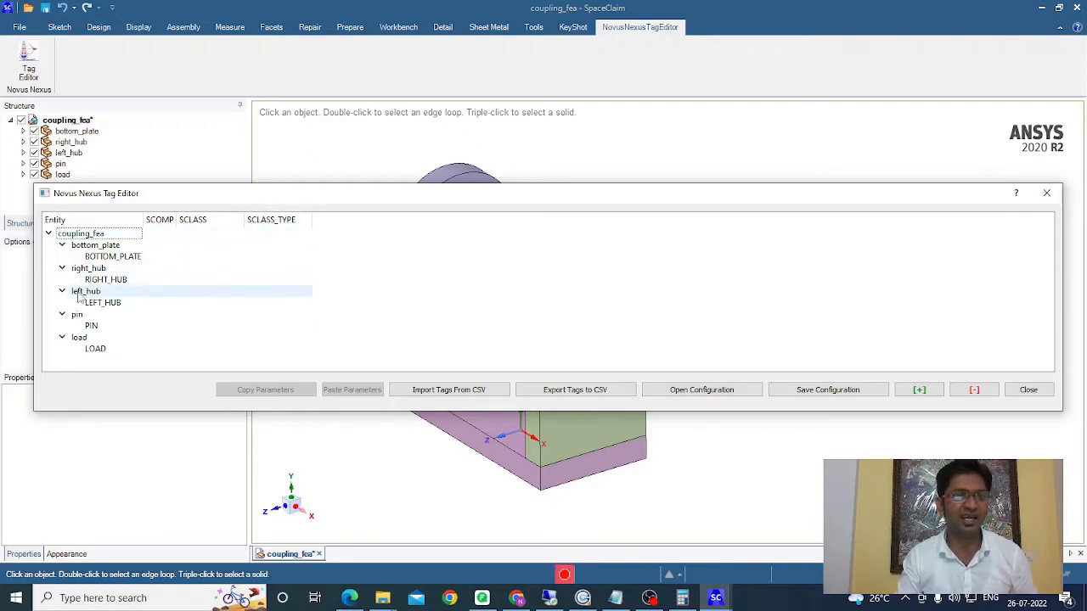
{"action": "double_click", "coordinate": [154, 303]}
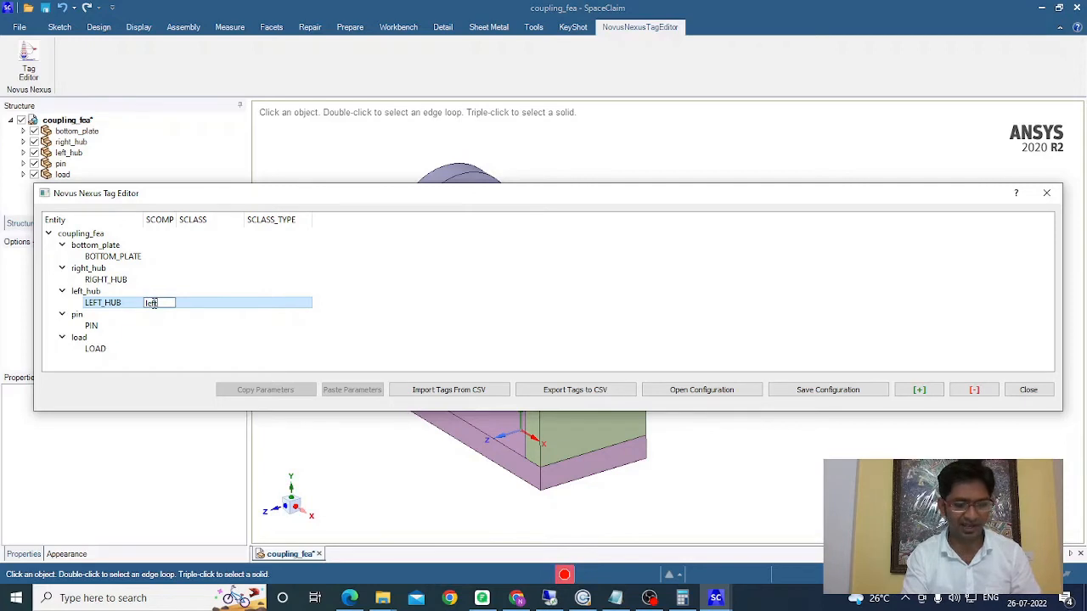
{"action": "type", "text": "left_hub"}
{"action": "key", "text": "Return"}
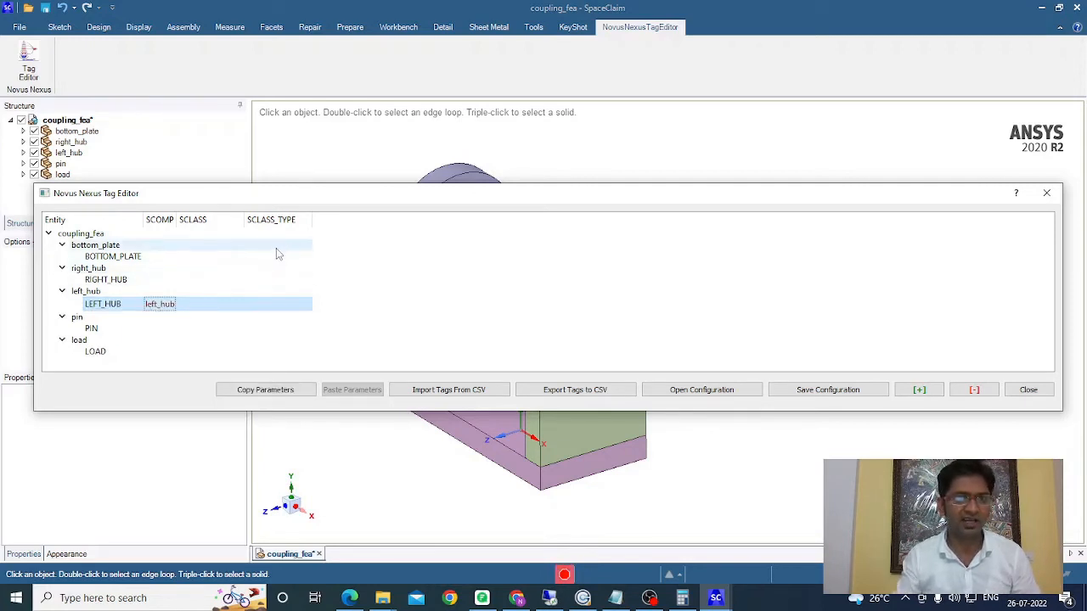
{"action": "left_click", "coordinate": [262, 306]}
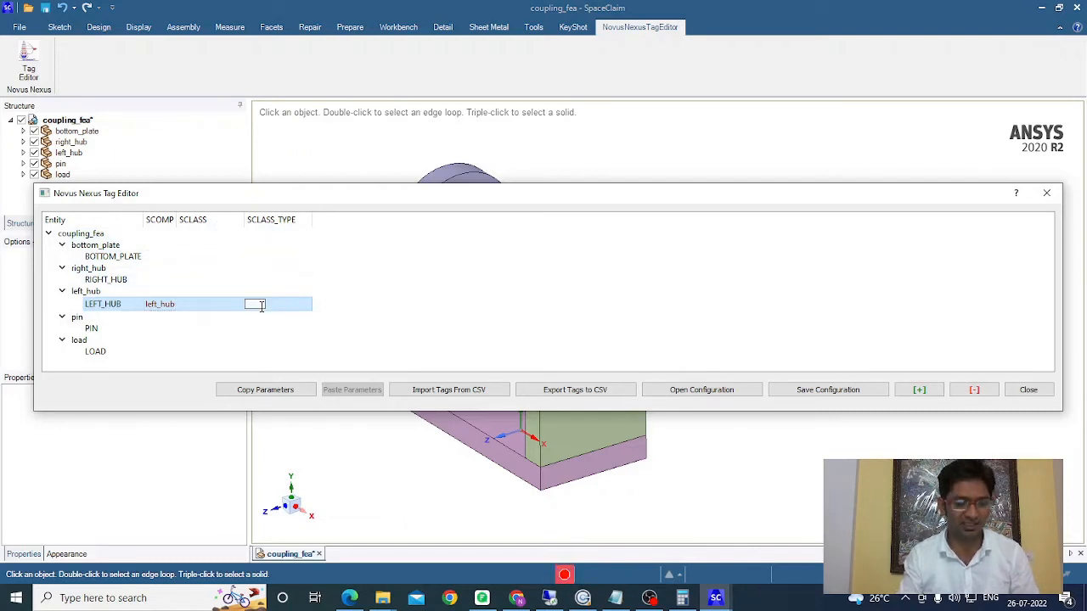
{"action": "key", "text": "Return"}
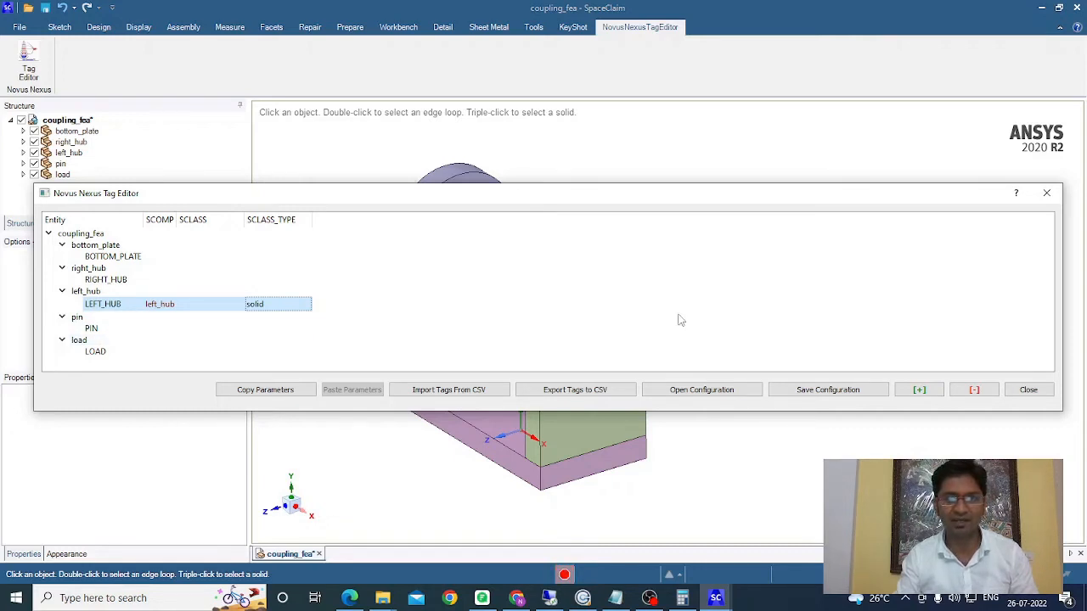
Step: Add a new SCLASS parameter named SCLASS_MESH
{"action": "left_click", "coordinate": [919, 390]}
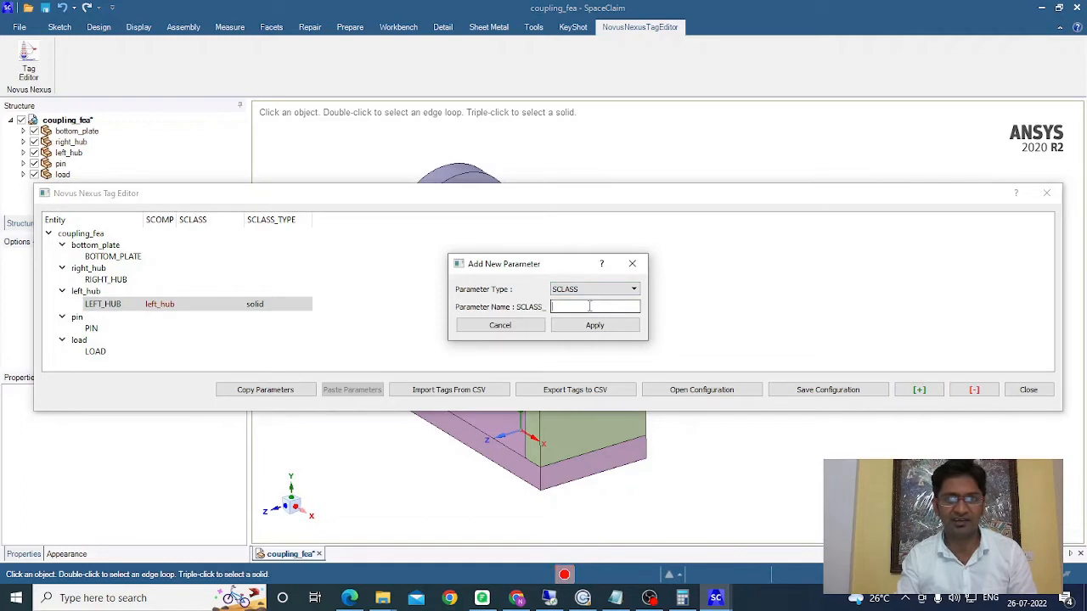
{"action": "type", "text": "MES"}
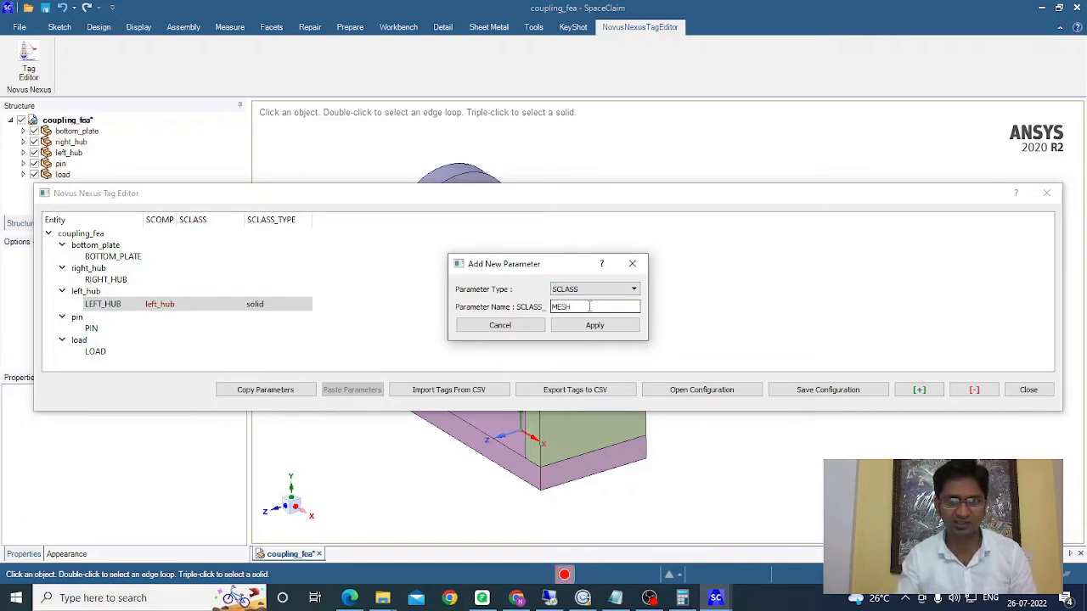
{"action": "type", "text": "H"}
{"action": "left_click", "coordinate": [593, 327]}
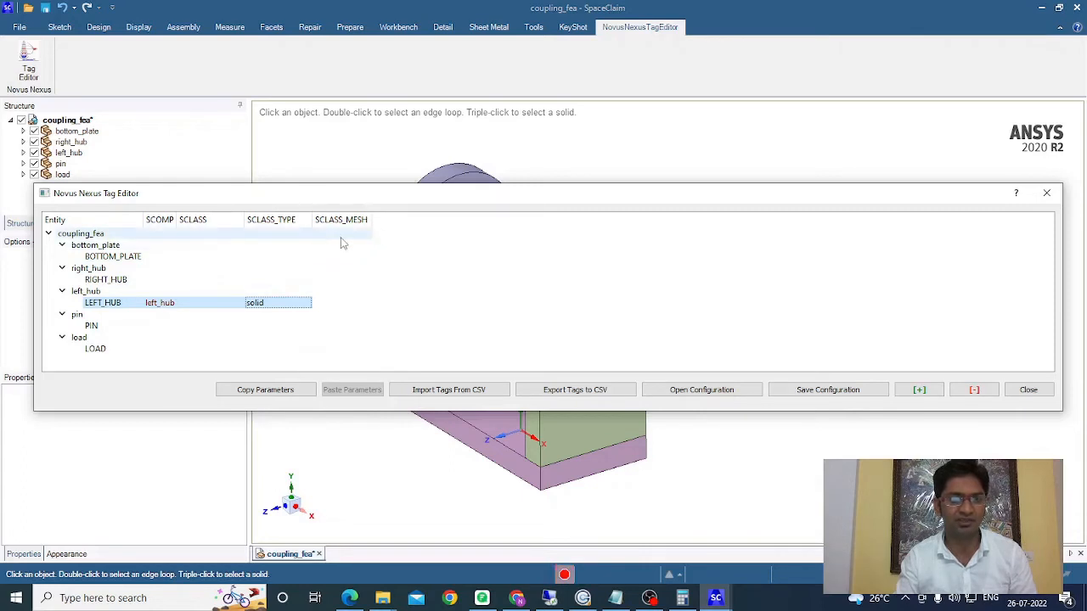
Step: Set LEFT_HUB's SCLASS_MESH value to size
{"action": "left_click", "coordinate": [343, 303]}
{"action": "left_click", "coordinate": [334, 303]}
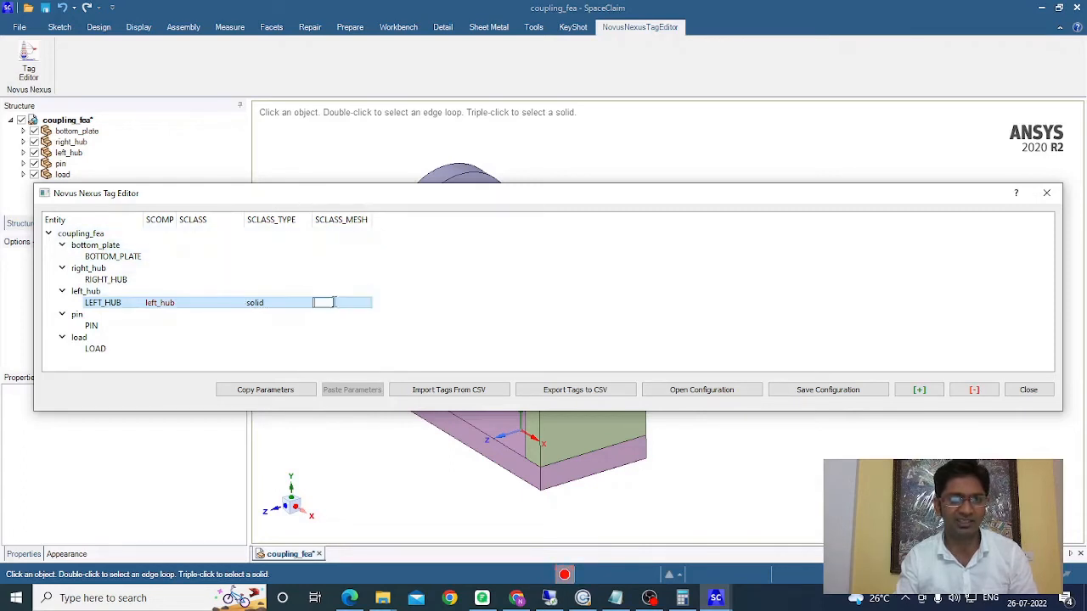
{"action": "type", "text": "size"}
{"action": "key", "text": "Return"}
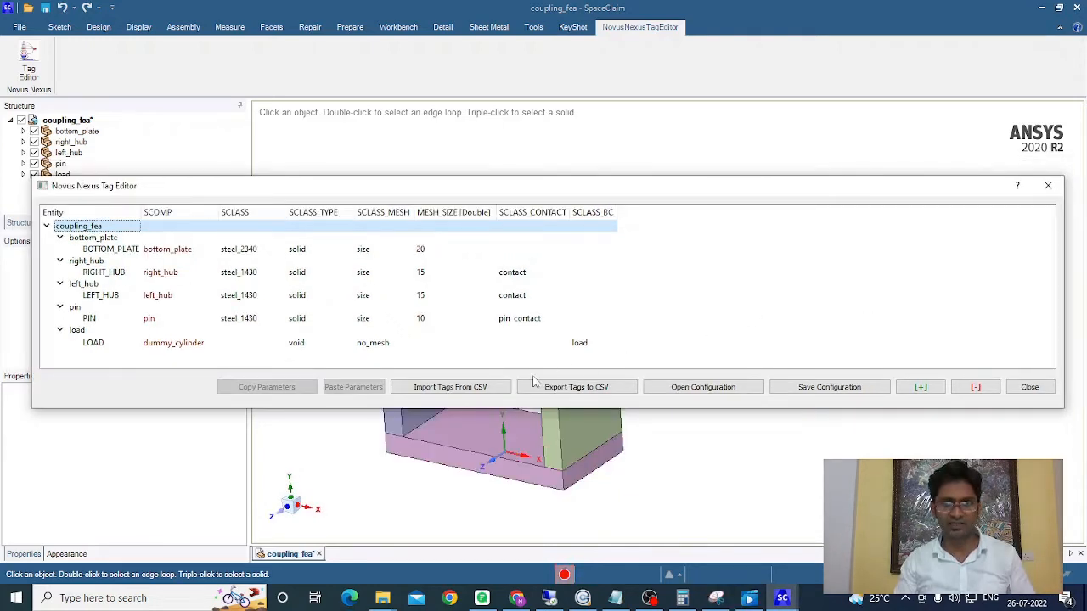
Step: Export the tags to a CSV file named tagging in the tut01_SC folder
{"action": "left_click", "coordinate": [574, 390]}
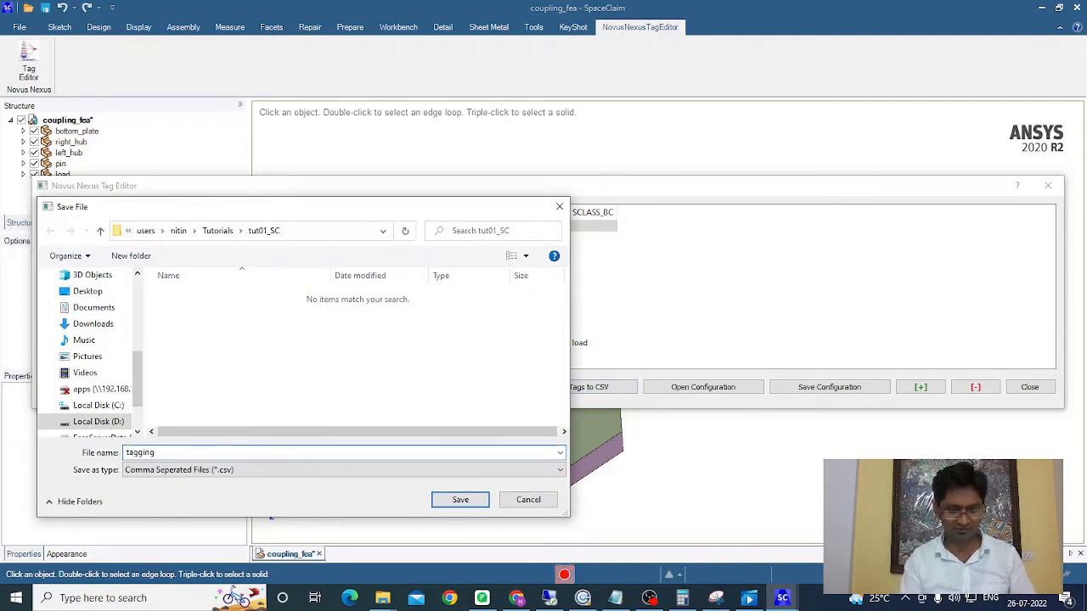
{"action": "key", "text": "Return"}
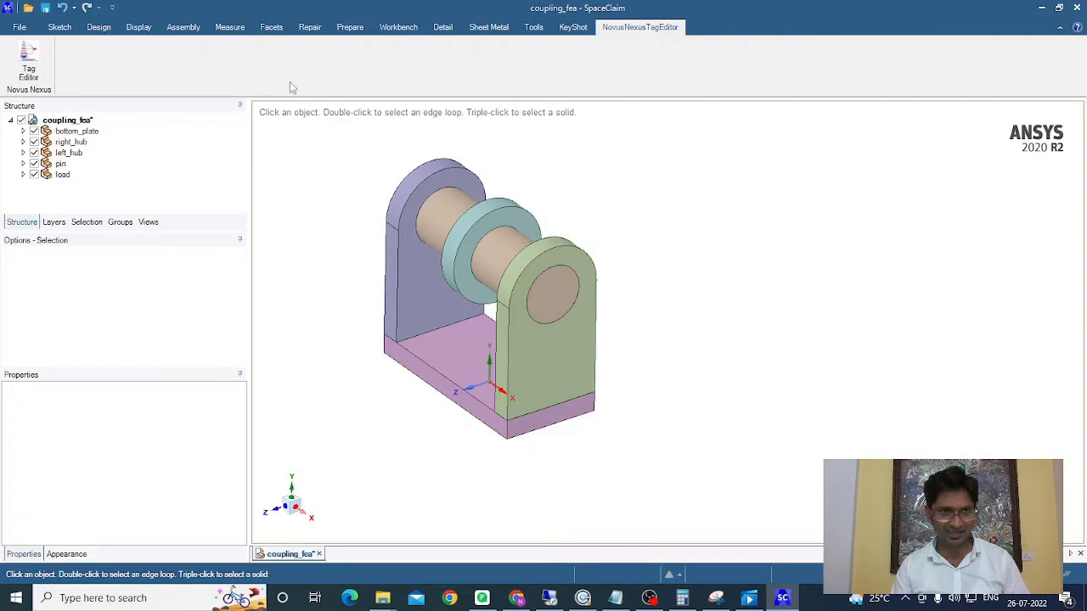
Step: Open the Tag Editor, import tags from tagging.csv in the tut01_SC folder, and close the editor
{"action": "left_click", "coordinate": [32, 61]}
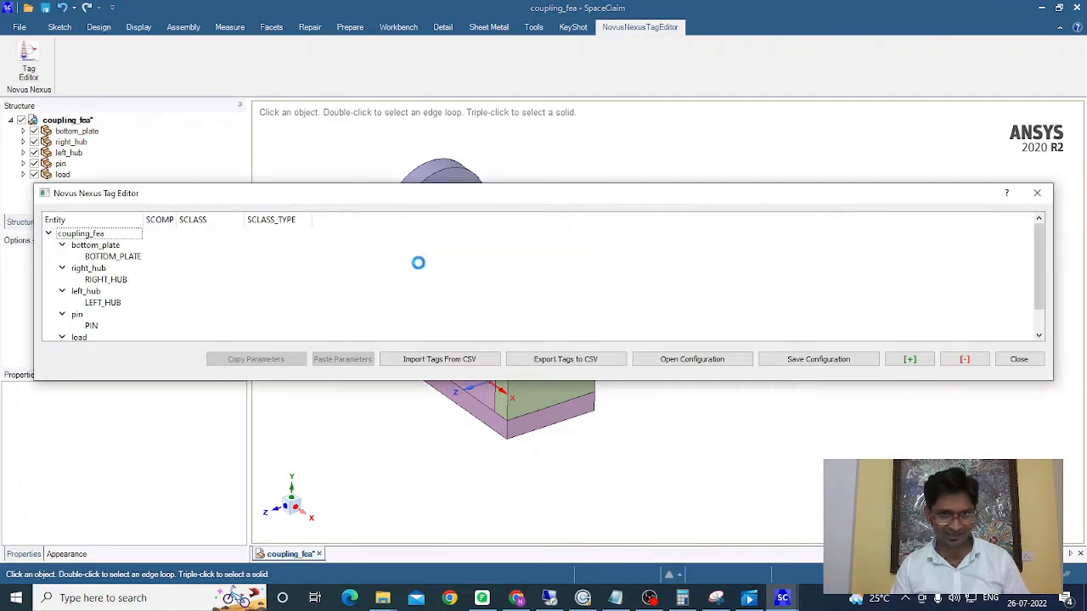
{"action": "left_click", "coordinate": [446, 359]}
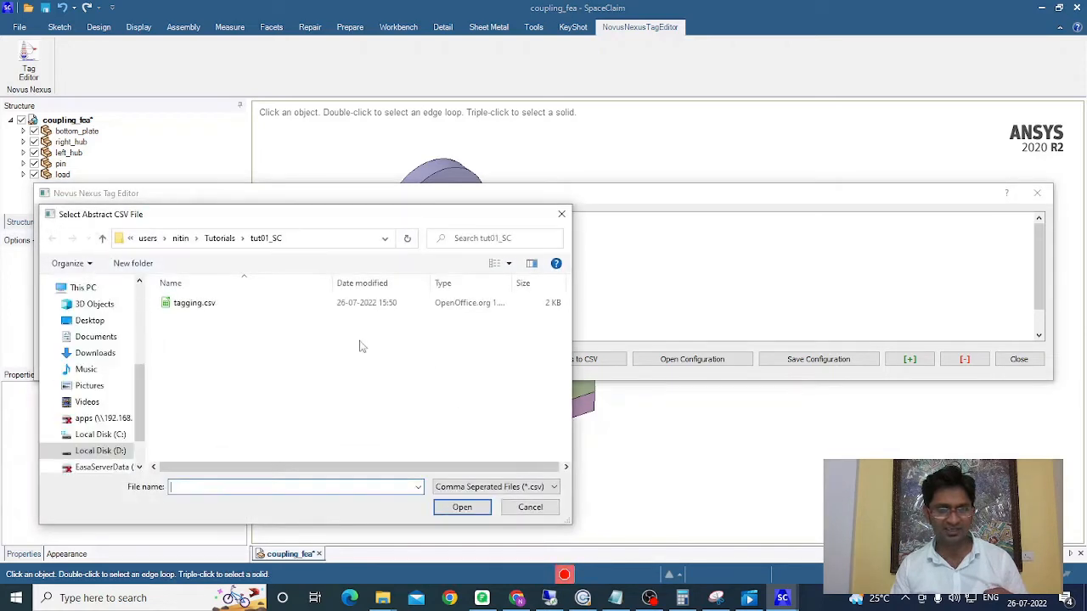
{"action": "left_click", "coordinate": [199, 306]}
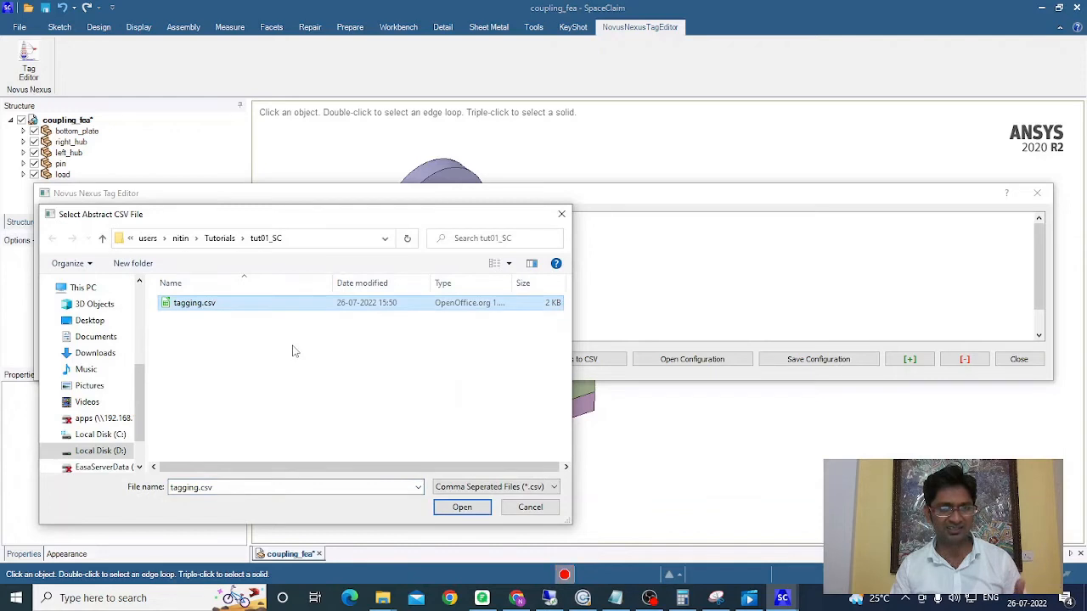
{"action": "left_click", "coordinate": [459, 508]}
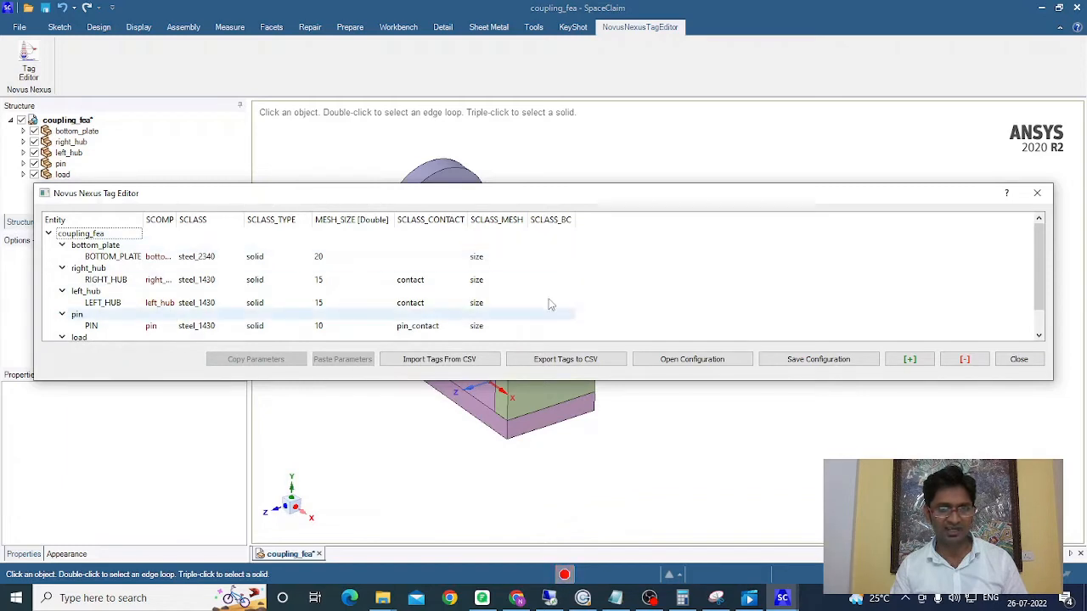
{"action": "left_click_drag", "start_coordinate": [1053, 383], "coordinate": [1062, 447]}
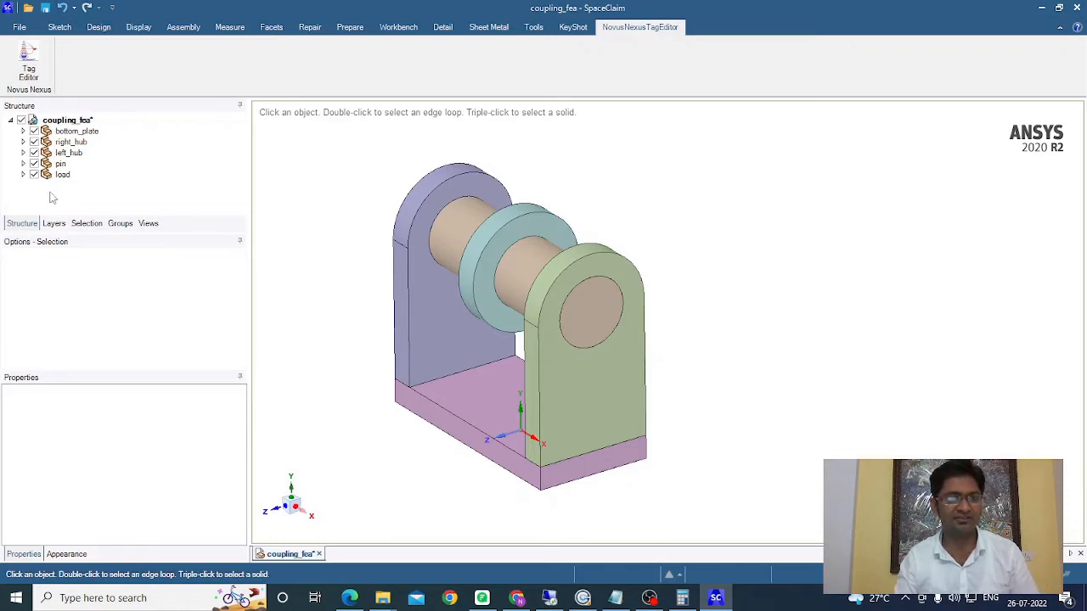
Step: Select the LEFT_HUB body, open its tag parameters, and delete its SCLASS_TYPE parameter
{"action": "left_click", "coordinate": [23, 153]}
{"action": "left_click", "coordinate": [92, 163]}
{"action": "left_click", "coordinate": [91, 166]}
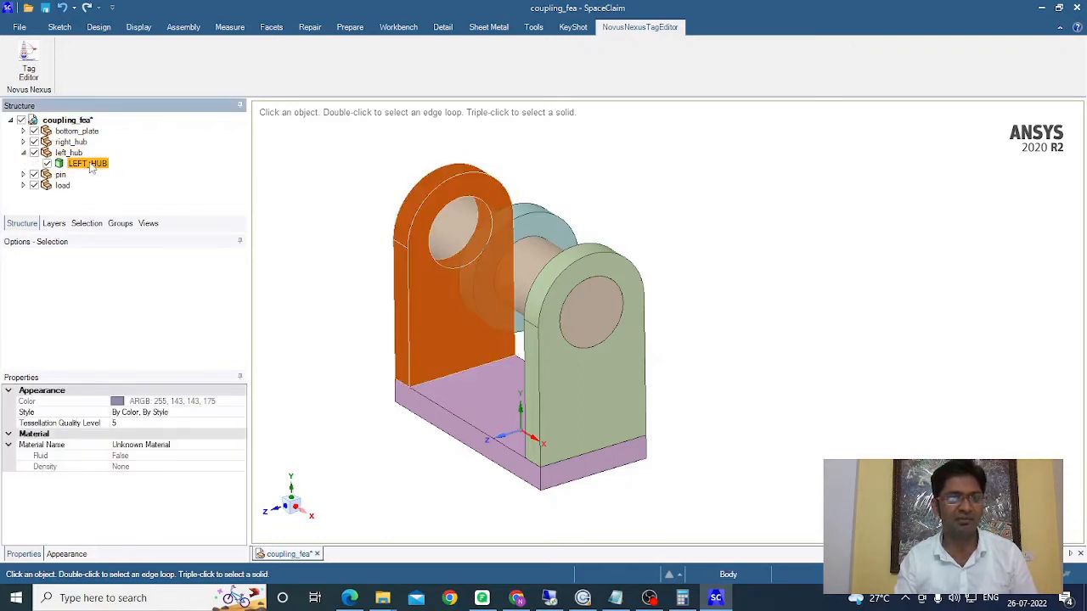
{"action": "left_click", "coordinate": [28, 71]}
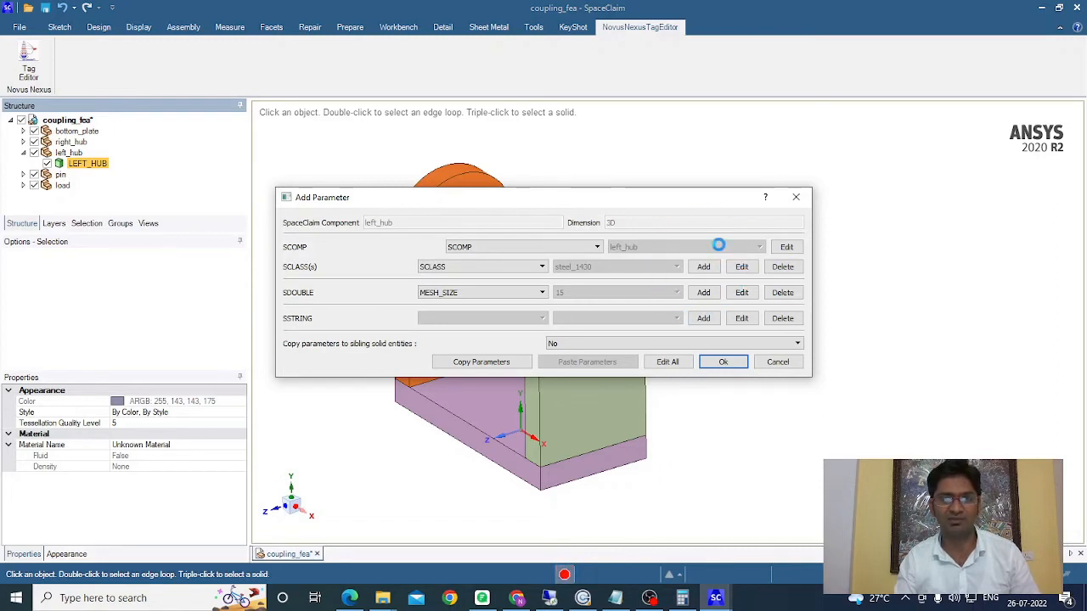
{"action": "left_click", "coordinate": [533, 269]}
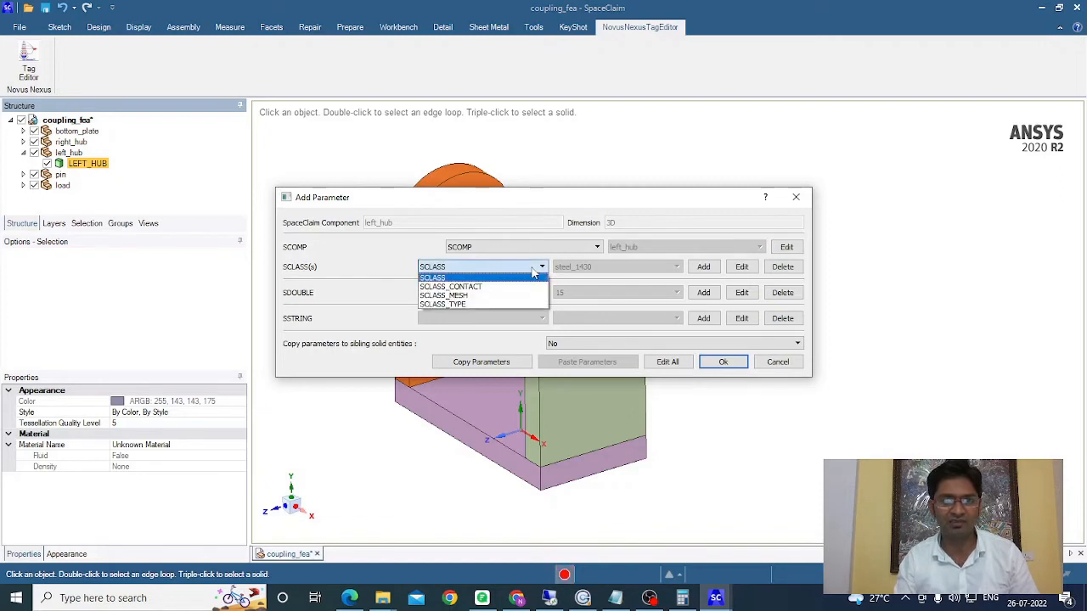
{"action": "left_click", "coordinate": [452, 304]}
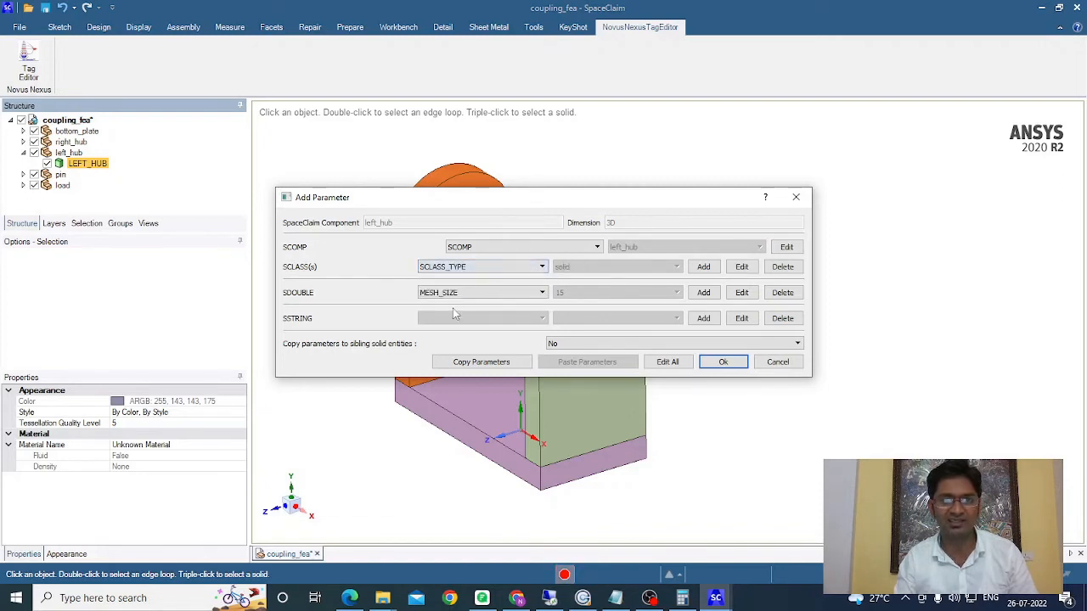
{"action": "left_click", "coordinate": [783, 268]}
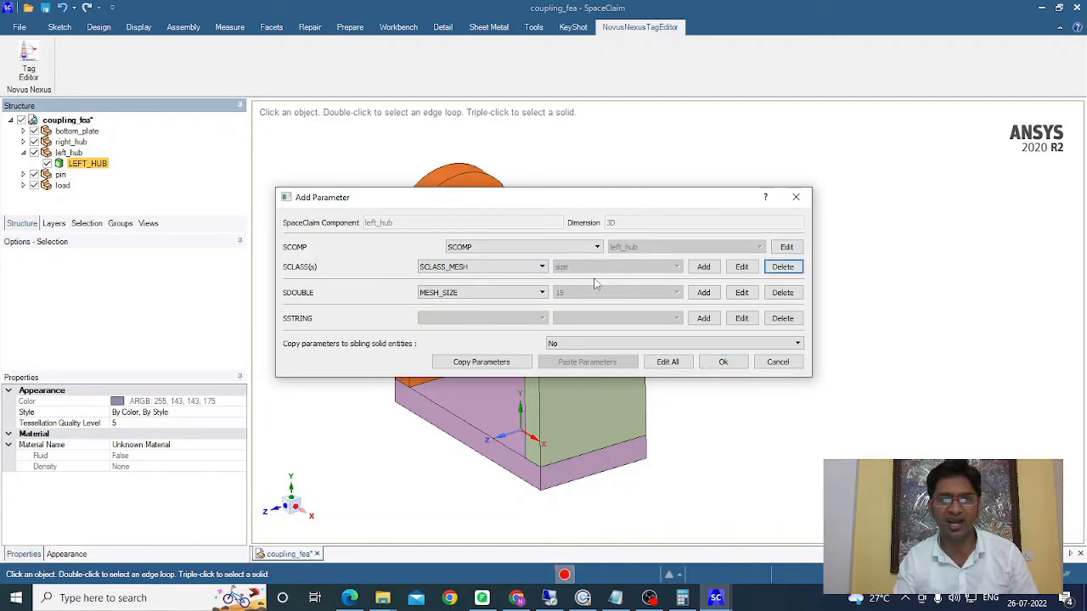
Step: Add an SCLASS parameter named SCLASS_TYPE with the value solid to LEFT_HUB
{"action": "left_click", "coordinate": [704, 268]}
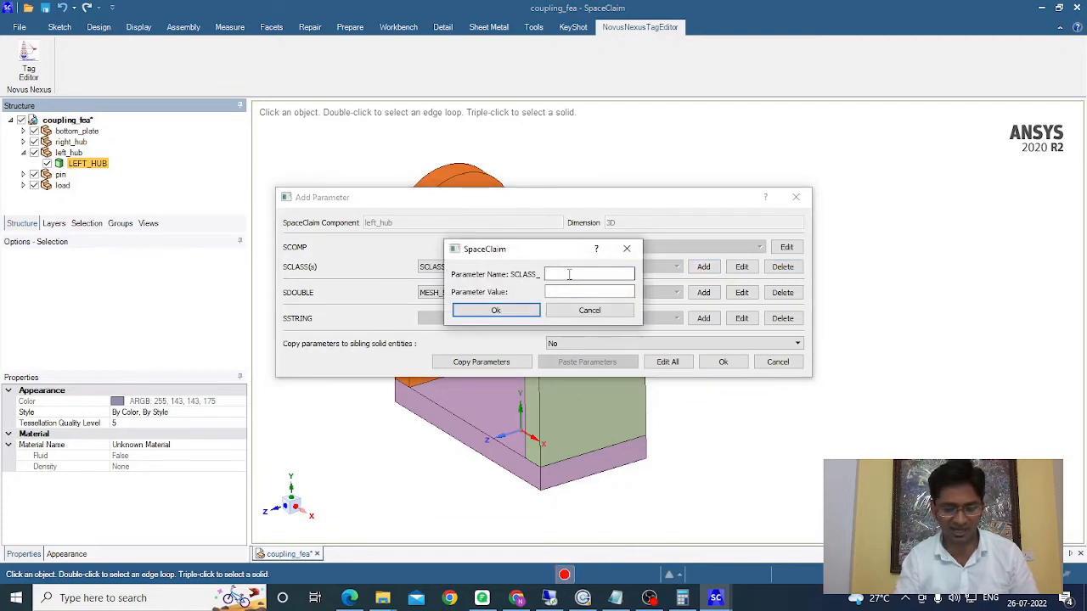
{"action": "type", "text": "TYPE"}
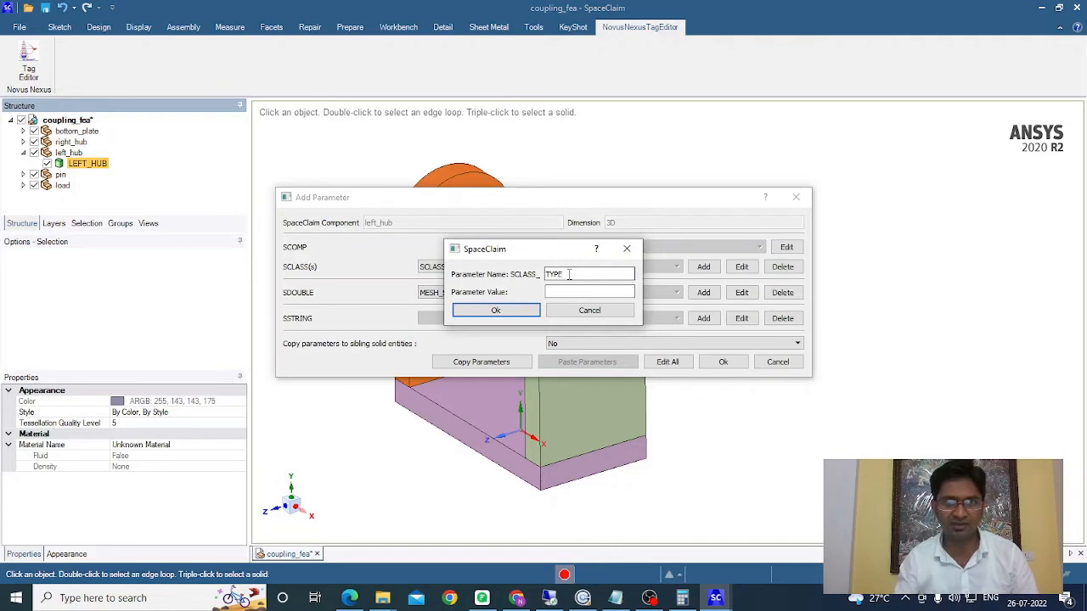
{"action": "left_click", "coordinate": [568, 291]}
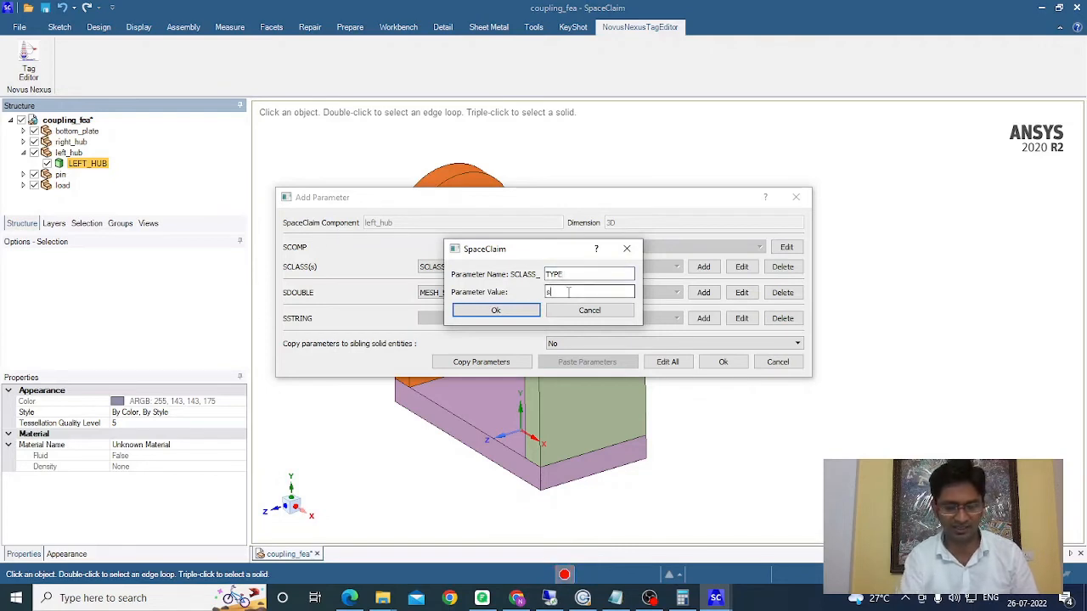
{"action": "left_click", "coordinate": [496, 312]}
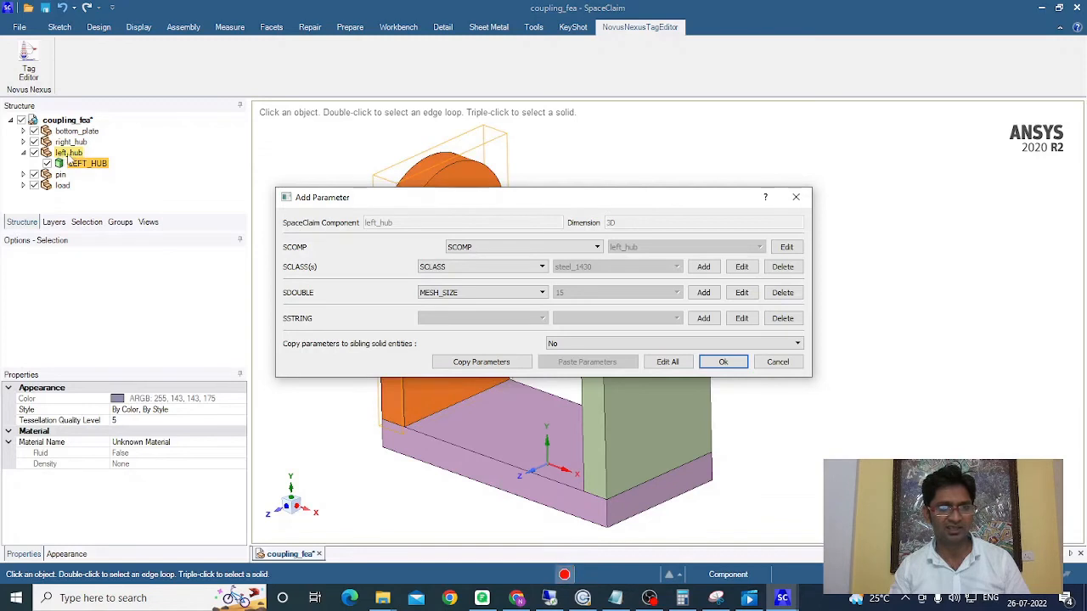
Step: Keep copying parameters to sibling solid entities set to No and apply LEFT_HUB's parameters
{"action": "left_click", "coordinate": [561, 343]}
{"action": "left_click", "coordinate": [559, 364]}
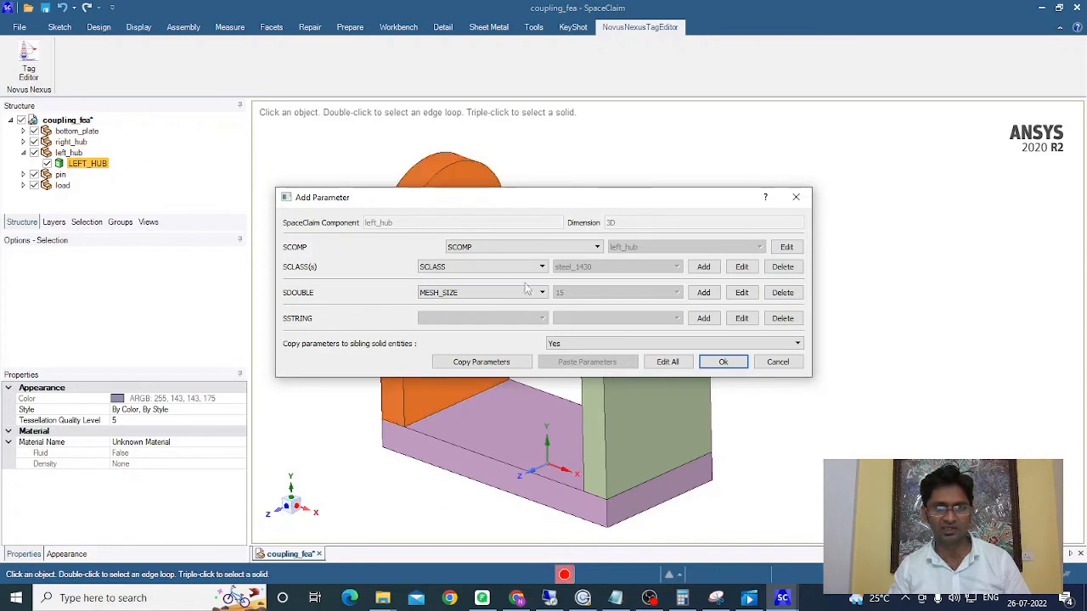
{"action": "left_click", "coordinate": [568, 342]}
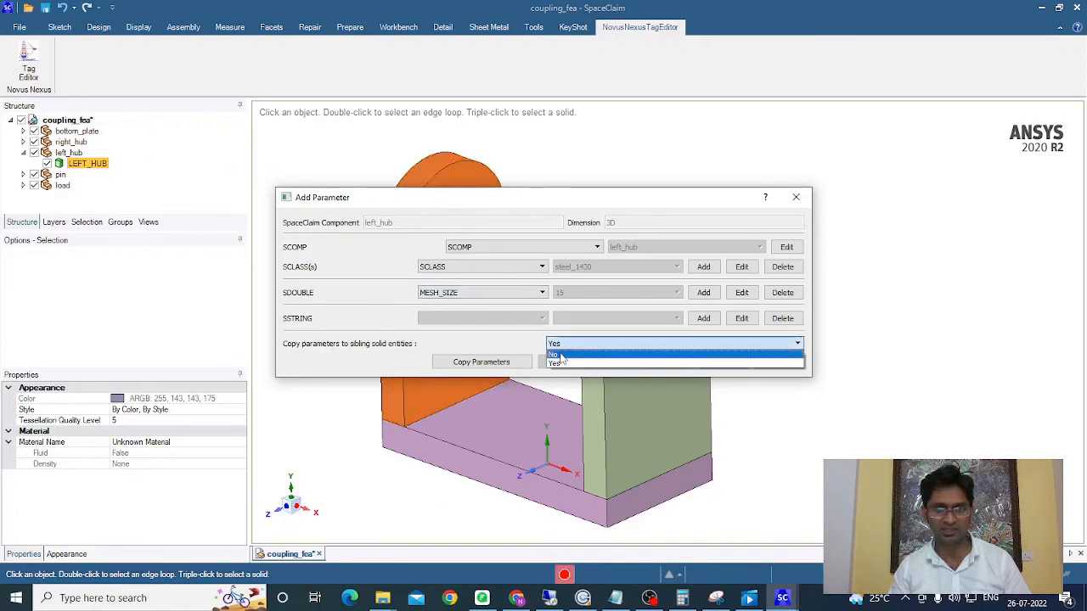
{"action": "left_click", "coordinate": [560, 355]}
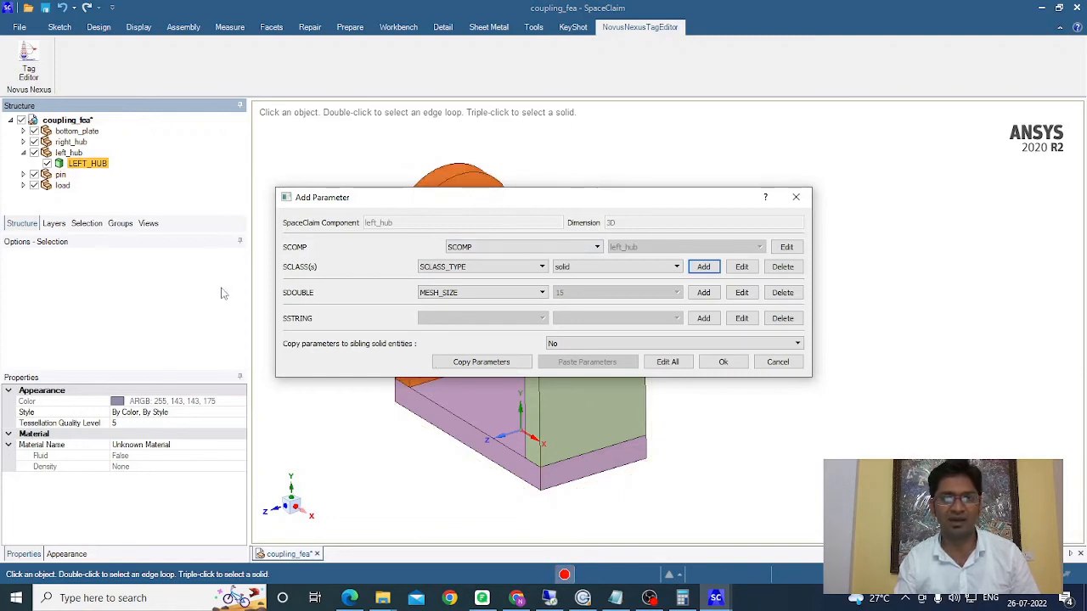
{"action": "left_click", "coordinate": [723, 362]}
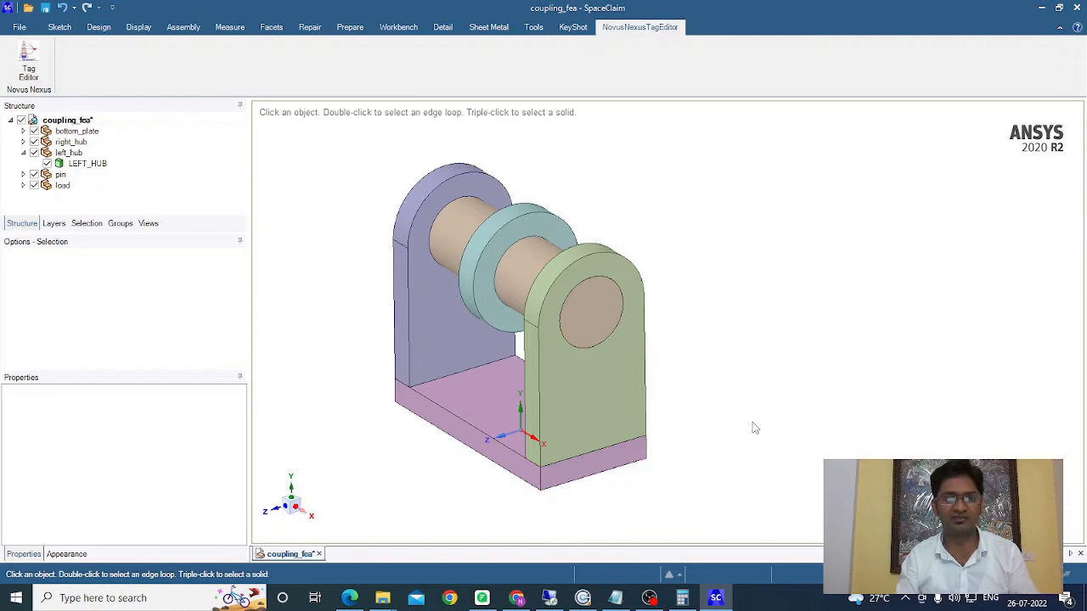
Step: Select the underside face of the bottom plate and set its SCOMP component name to bottom_plate_2d
{"action": "middle_click_drag", "start_coordinate": [749, 424], "coordinate": [617, 536]}
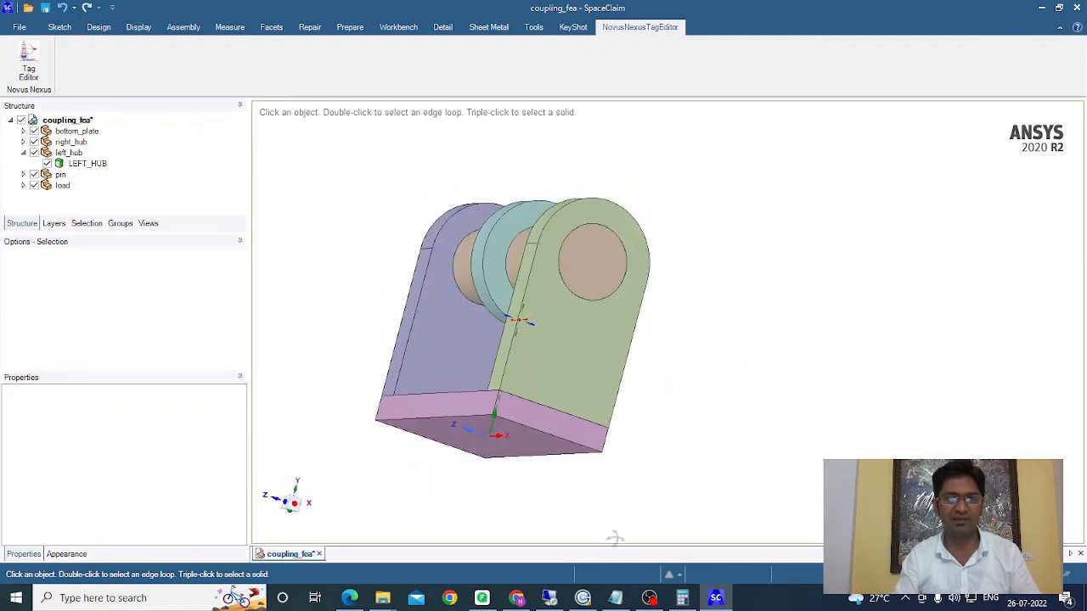
{"action": "scroll", "coordinate": [686, 246], "scroll_direction": "down", "scroll_amount": 3}
{"action": "middle_click_drag", "start_coordinate": [686, 246], "coordinate": [538, 408]}
{"action": "scroll", "coordinate": [537, 344], "scroll_direction": "up", "scroll_amount": 5}
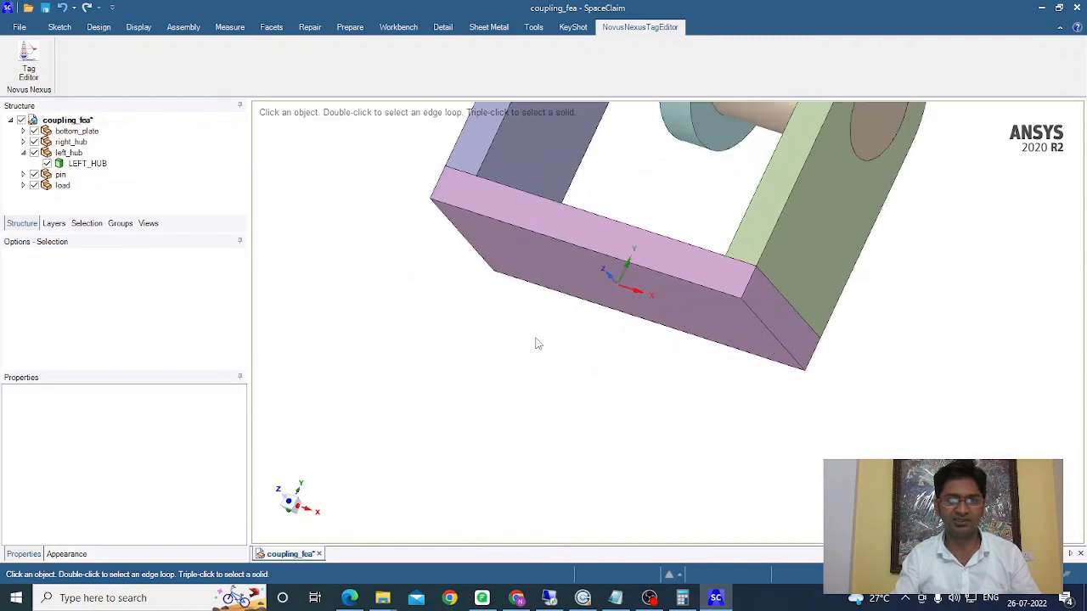
{"action": "left_click", "coordinate": [685, 285]}
{"action": "left_click", "coordinate": [558, 270]}
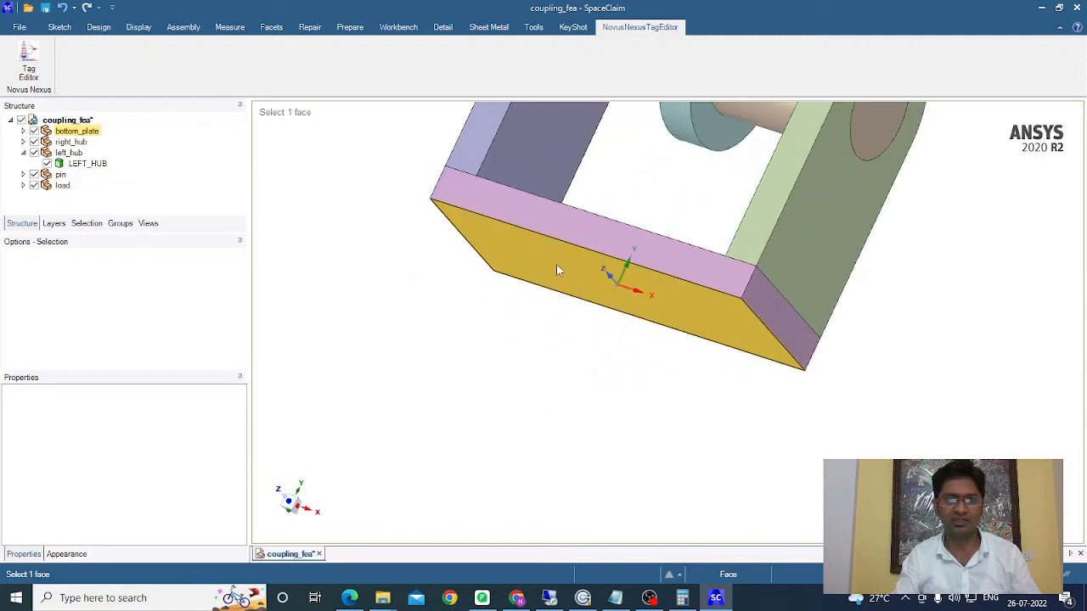
{"action": "left_click", "coordinate": [557, 266]}
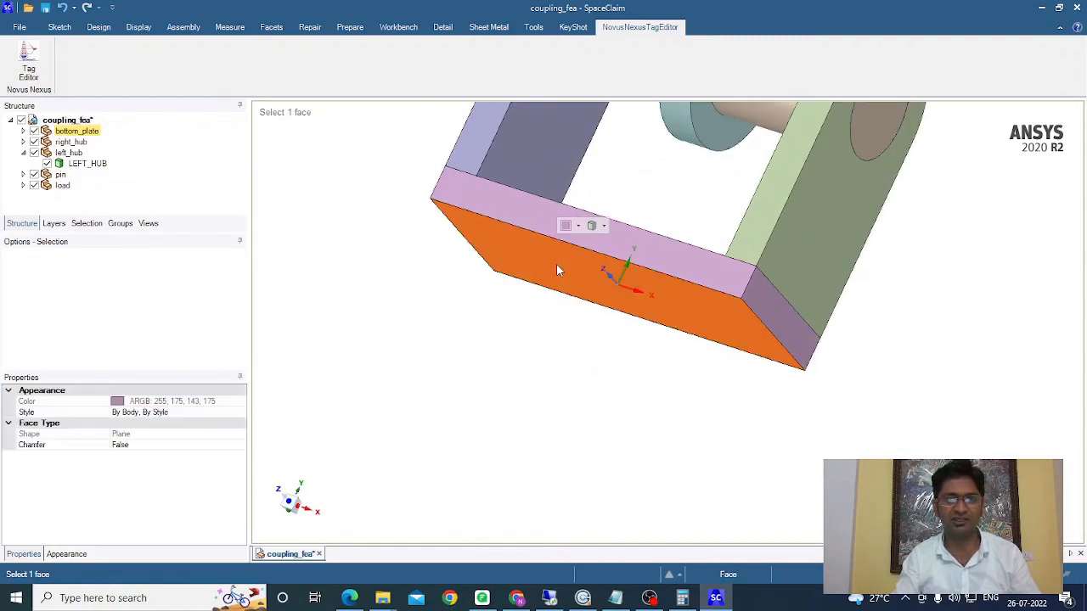
{"action": "left_click", "coordinate": [29, 72]}
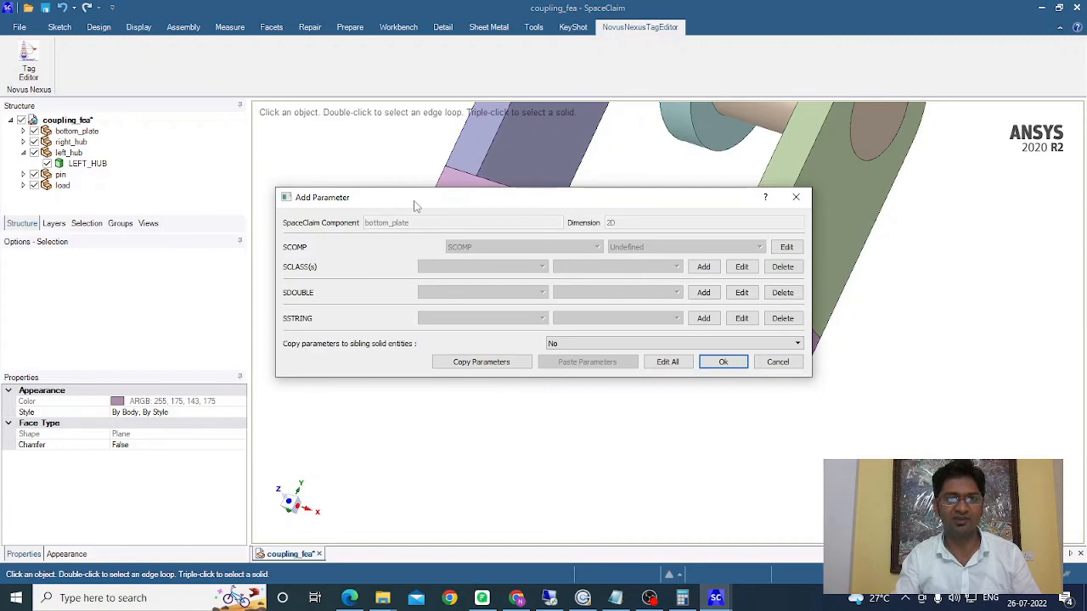
{"action": "left_click_drag", "start_coordinate": [417, 207], "coordinate": [283, 331]}
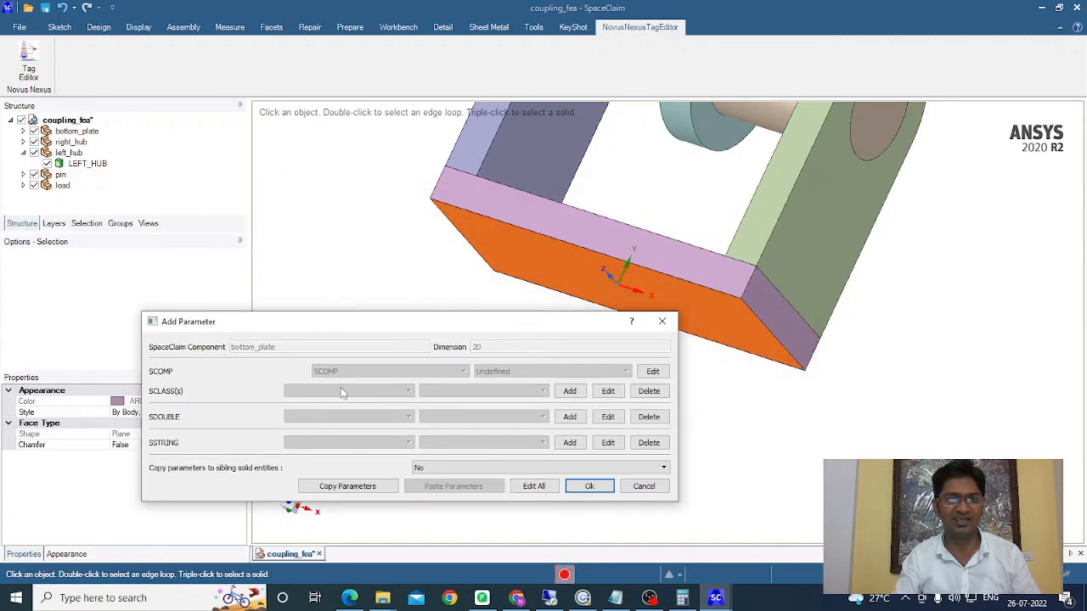
{"action": "left_click", "coordinate": [653, 373]}
{"action": "type", "text": "bottom_plate_2d"}
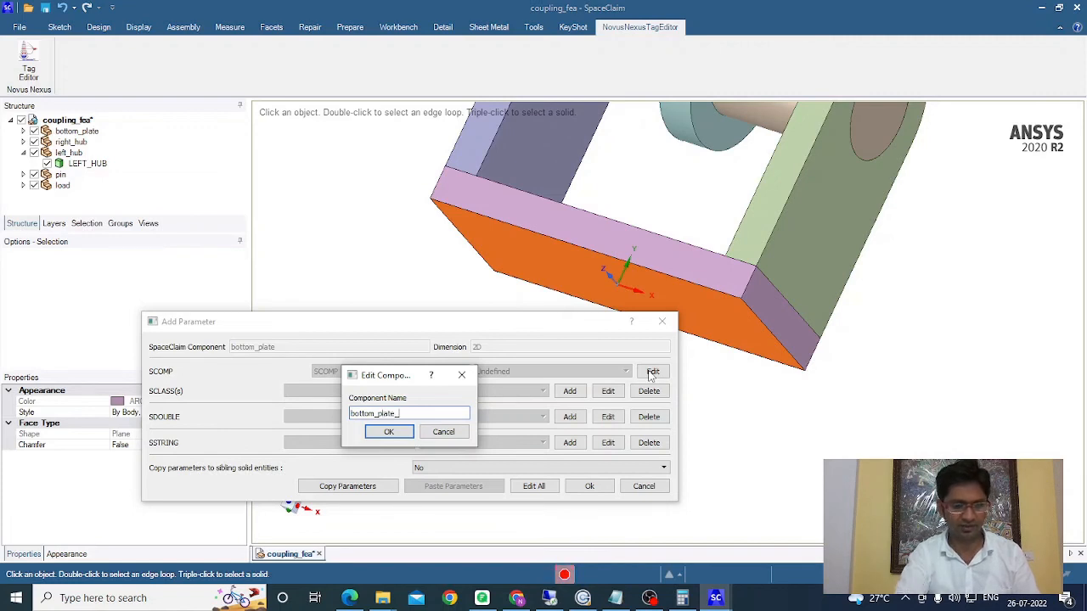
{"action": "left_click", "coordinate": [388, 432]}
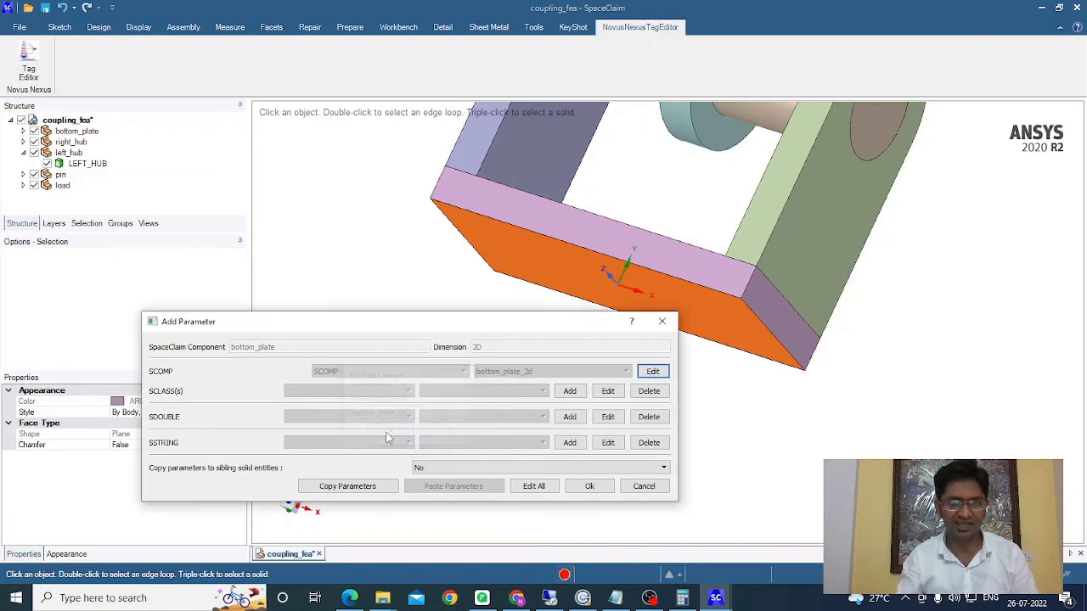
Step: Add an SCLASS_BC parameter with the value fix_2d to the bottom plate face and apply it
{"action": "left_click", "coordinate": [570, 390]}
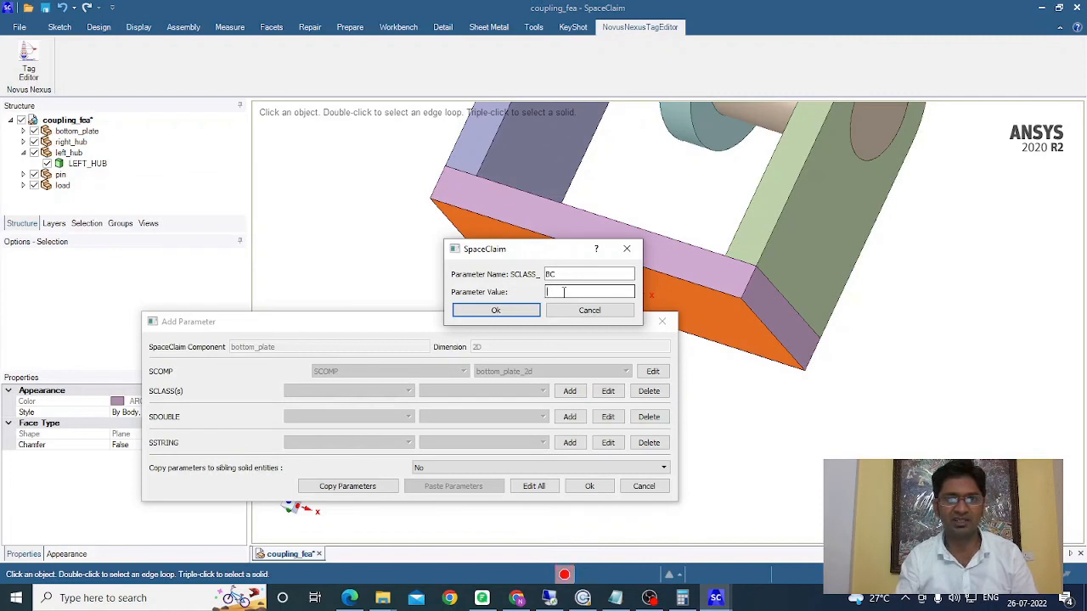
{"action": "type", "text": "fix"}
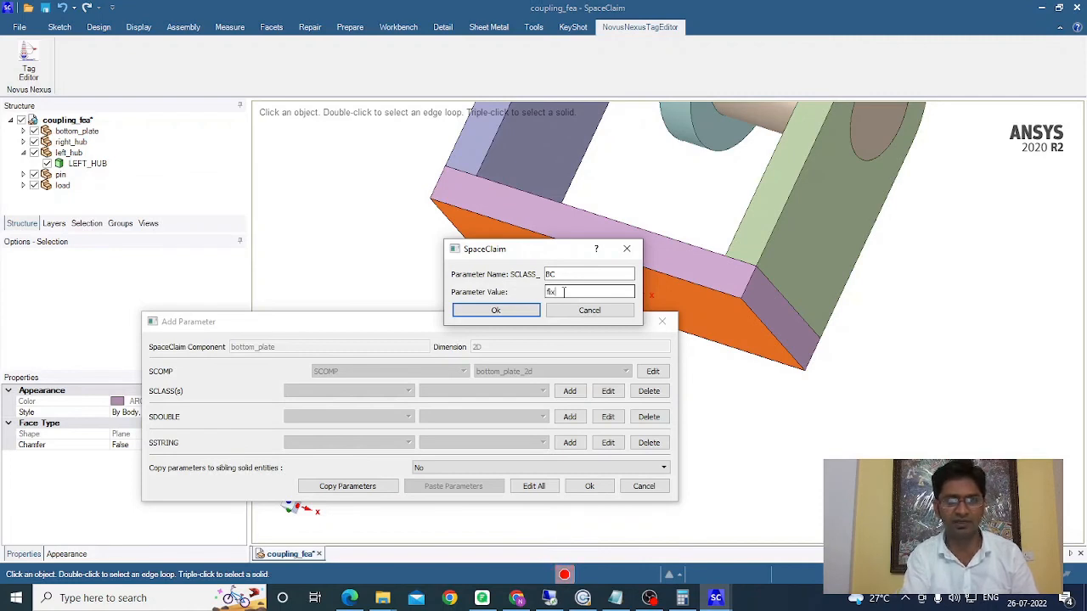
{"action": "type", "text": "_2d"}
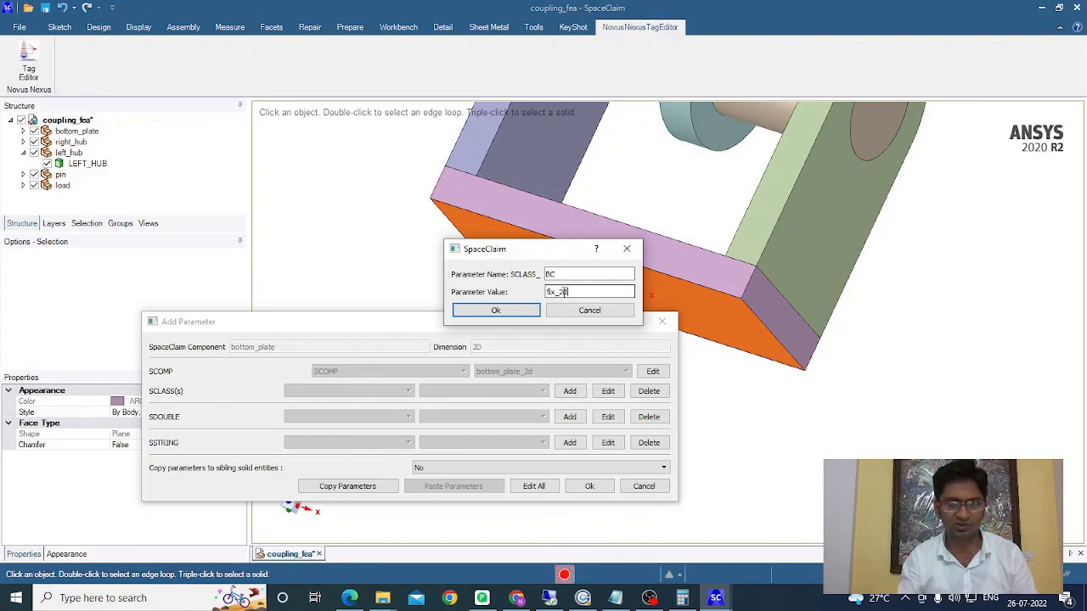
{"action": "left_click", "coordinate": [496, 310]}
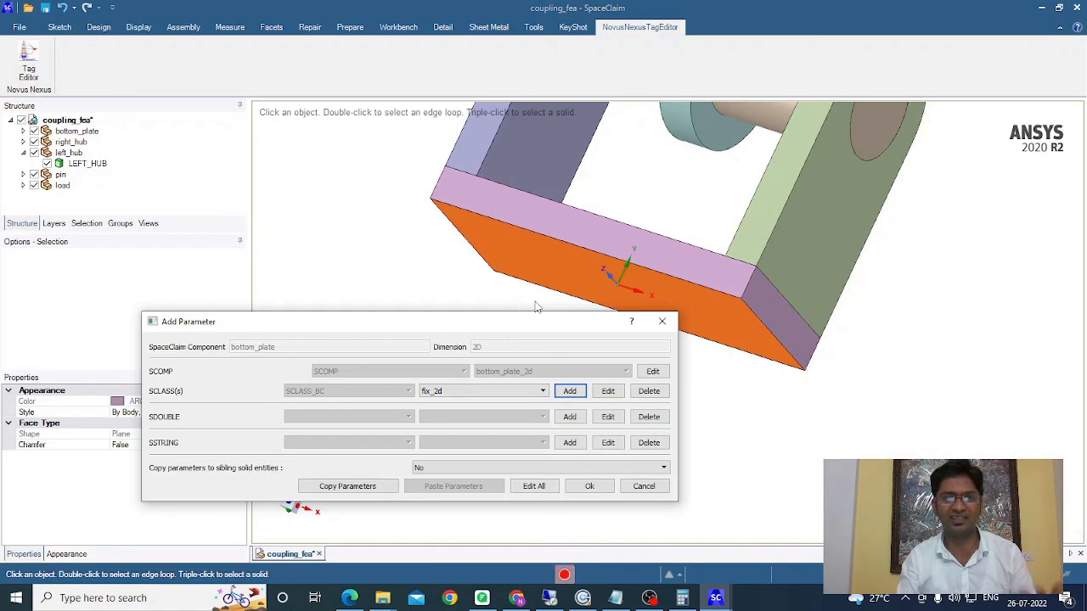
{"action": "left_click", "coordinate": [589, 487]}
{"action": "key", "text": "z"}
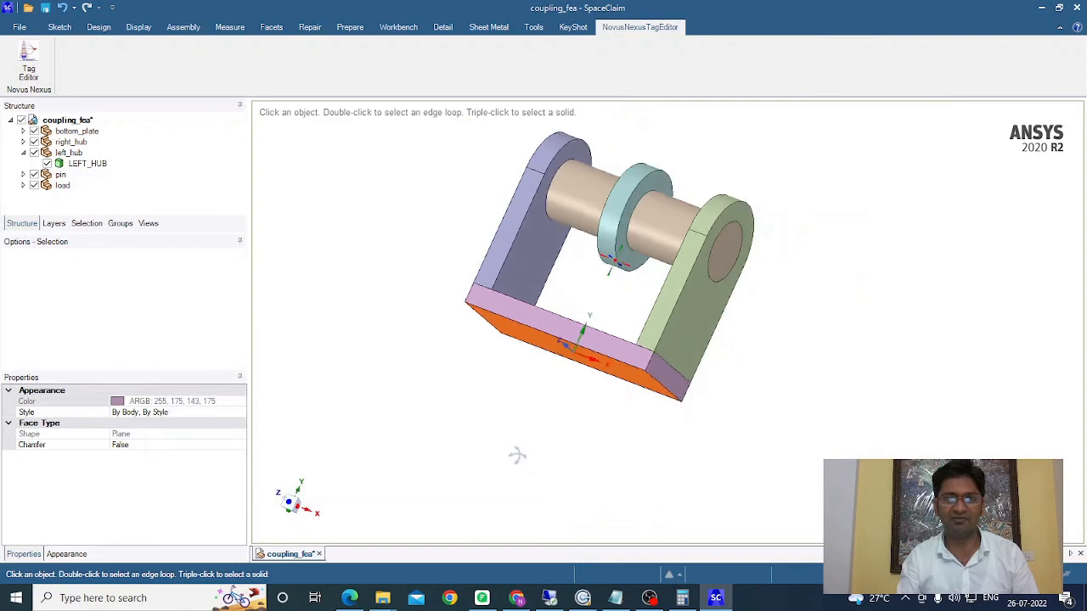
{"action": "left_click", "coordinate": [476, 417]}
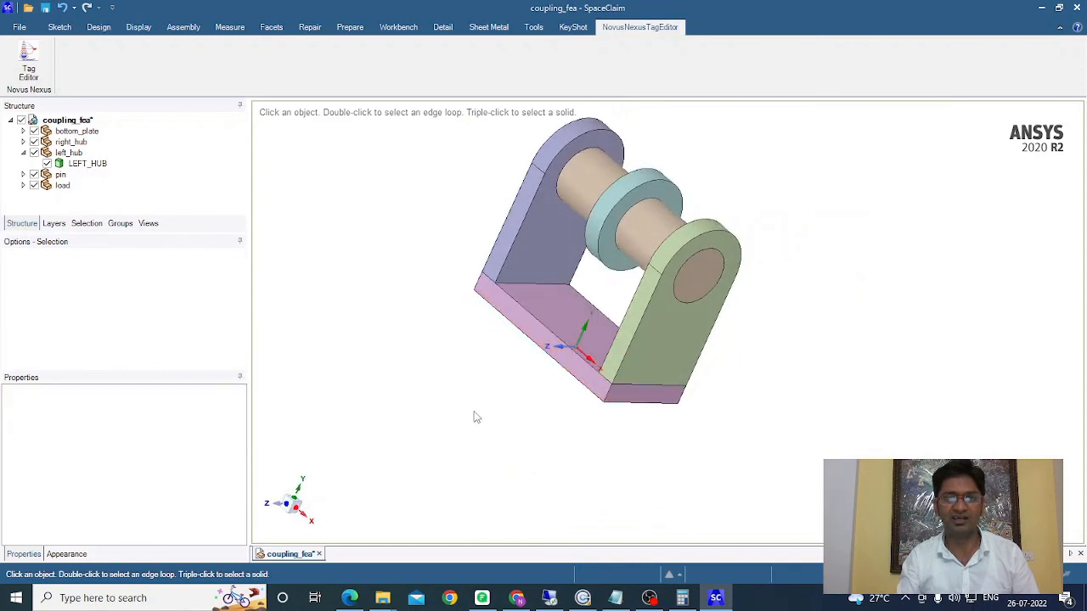